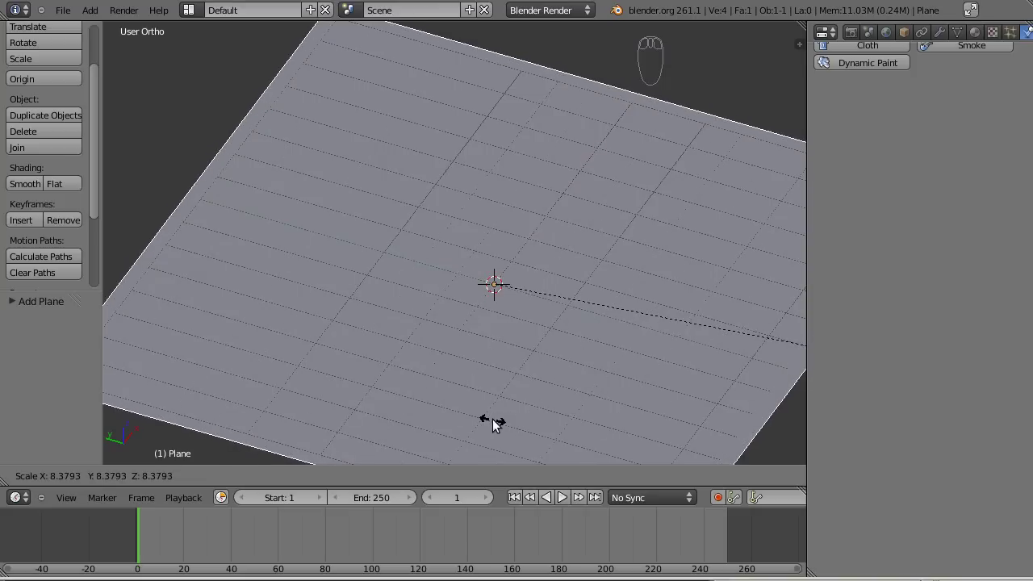
- Scale the ground plane up to about 8.4 times its size and add a Multiresolution modifier to it
{"action": "left_click", "coordinate": [502, 419]}
{"action": "mouse_move", "coordinate": [547, 320]}
{"action": "middle_mouse_down"}
{"action": "mouse_move", "coordinate": [574, 249]}
{"action": "mouse_move", "coordinate": [574, 268]}
{"action": "mouse_move", "coordinate": [530, 288]}
{"action": "mouse_move", "coordinate": [549, 266]}
{"action": "middle_mouse_up"}
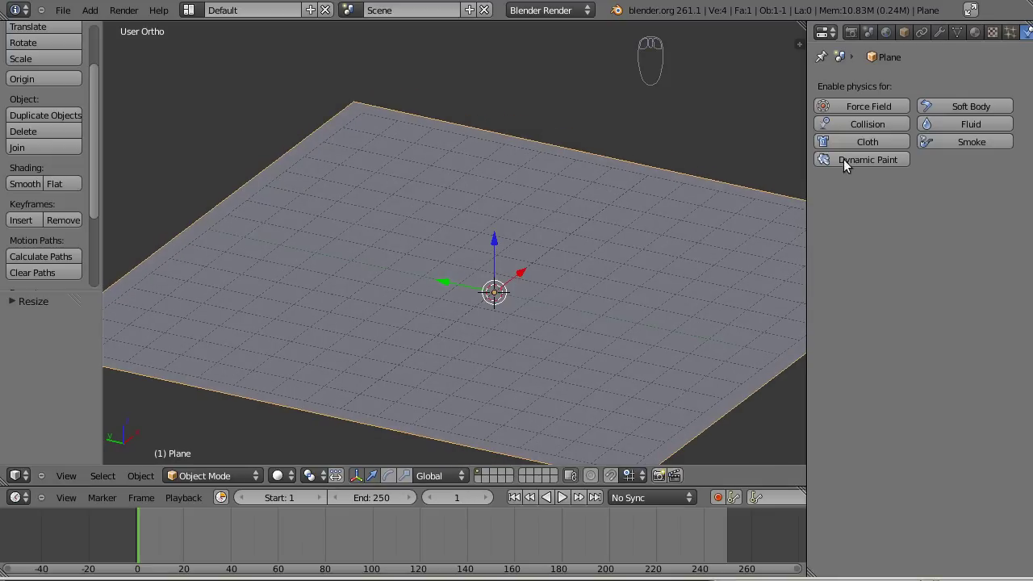
{"action": "left_click", "coordinate": [940, 34]}
{"action": "left_click", "coordinate": [890, 105]}
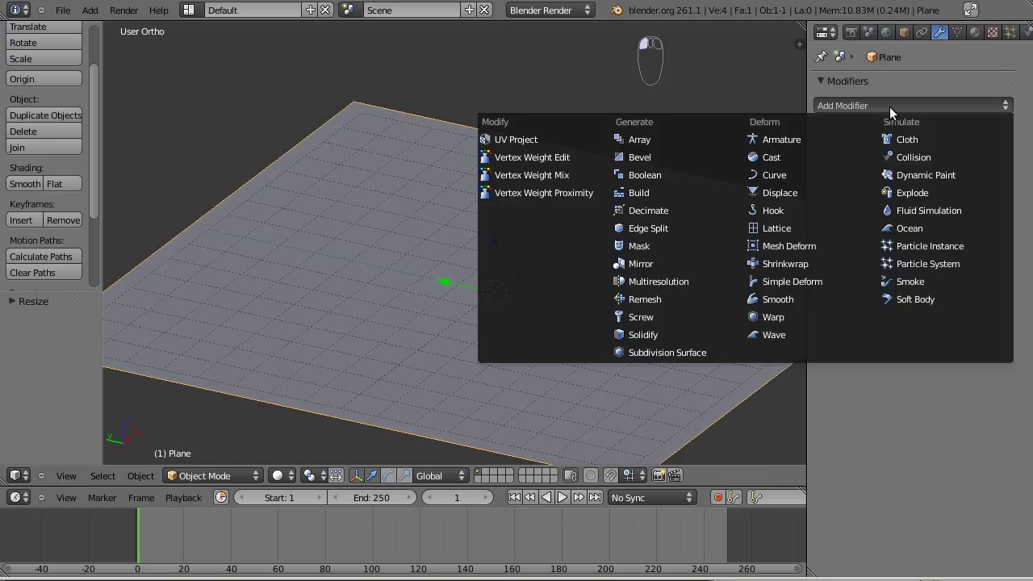
{"action": "left_click", "coordinate": [652, 282]}
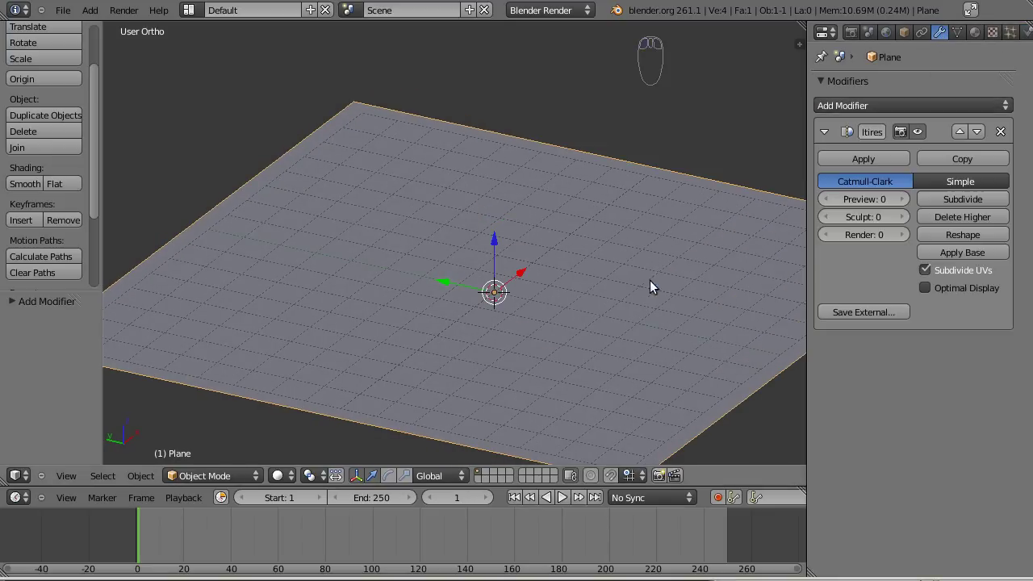
- Switch the plane's Multiresolution modifier to Simple and subdivide it up to level 6
{"action": "left_click", "coordinate": [975, 182]}
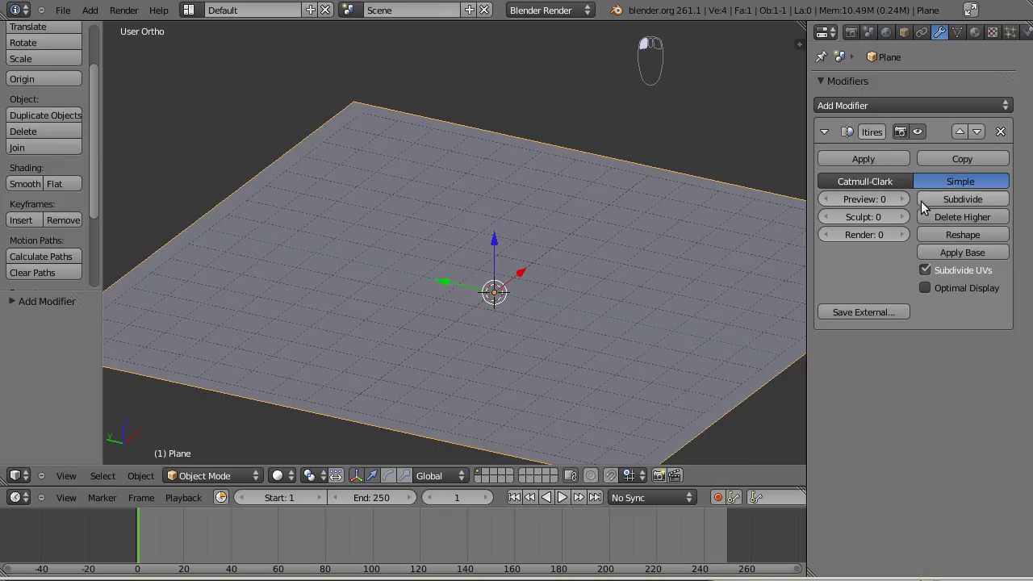
{"action": "left_click", "coordinate": [948, 204]}
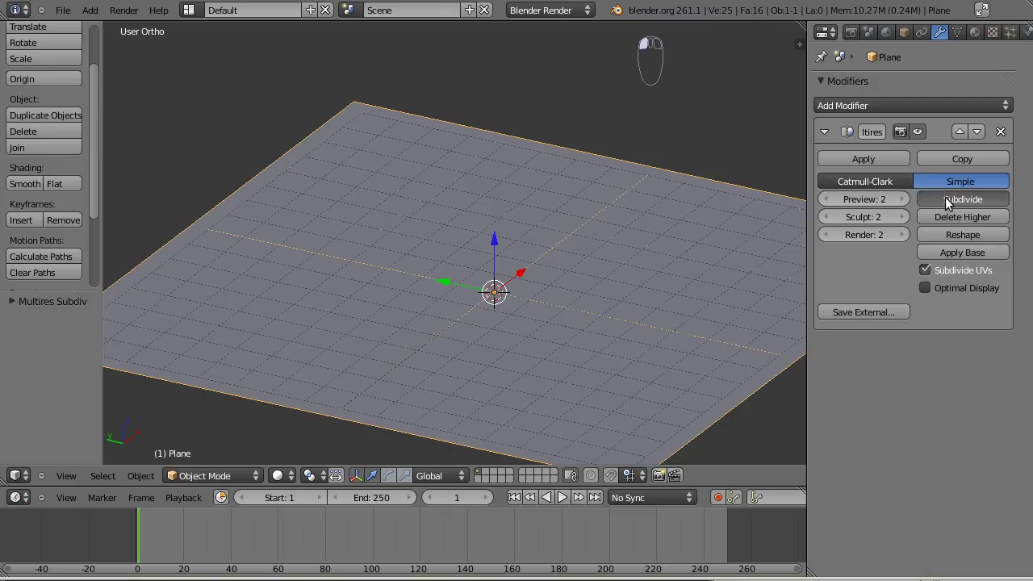
{"action": "left_click", "coordinate": [945, 197]}
{"action": "left_click", "coordinate": [945, 196]}
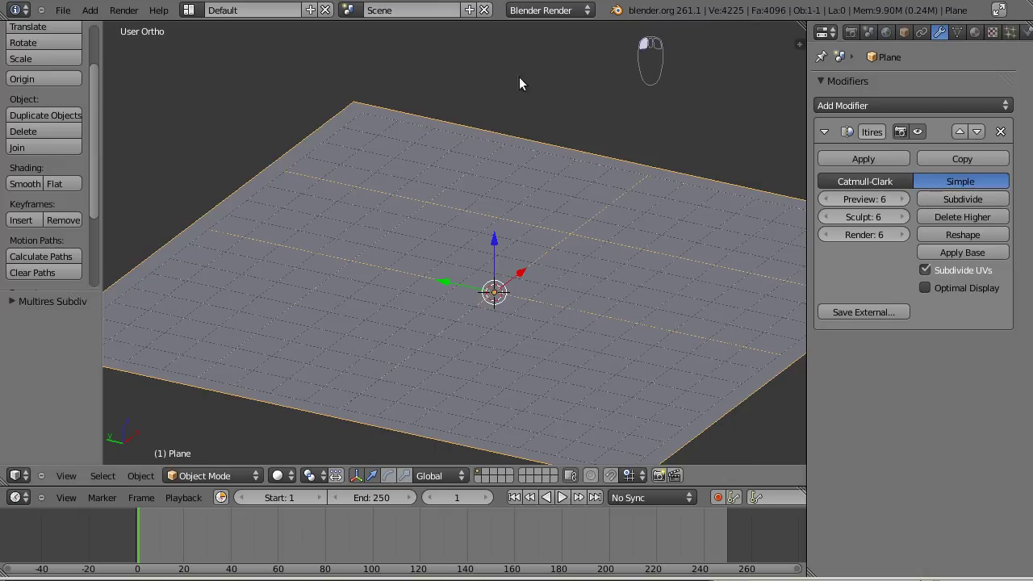
- Add a second plane at the centre and raise it vertically above the large ground plane
{"action": "middle_click_drag", "start_coordinate": [562, 191], "coordinate": [496, 197]}
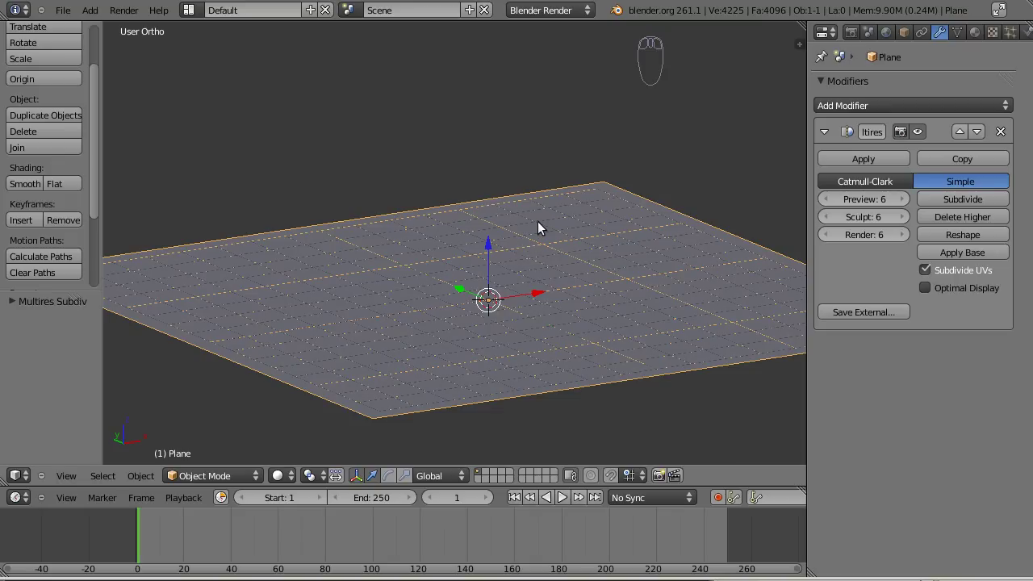
{"action": "key", "text": "shift+a"}
{"action": "left_click", "coordinate": [592, 220]}
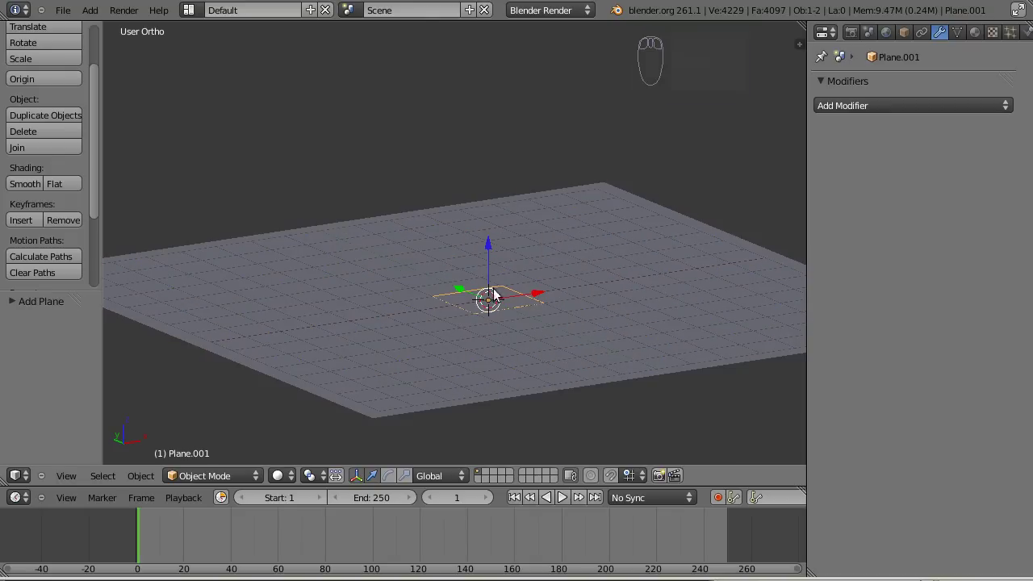
{"action": "left_click_drag", "start_coordinate": [487, 265], "coordinate": [506, 136]}
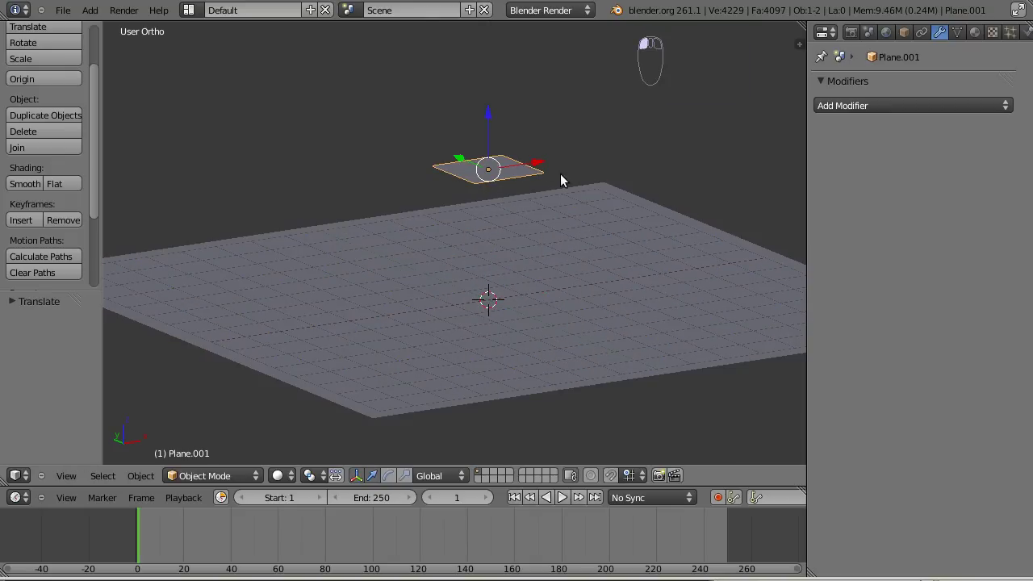
- In front view, tilt the small raised plane diagonally and shift it along the positive X axis
{"action": "key", "text": "KP_1"}
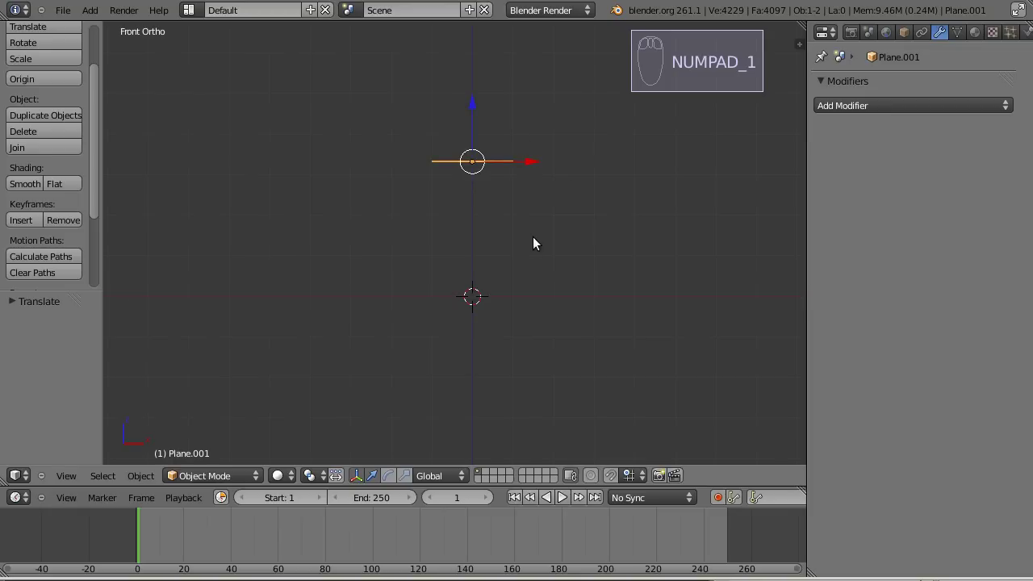
{"action": "key", "text": "r"}
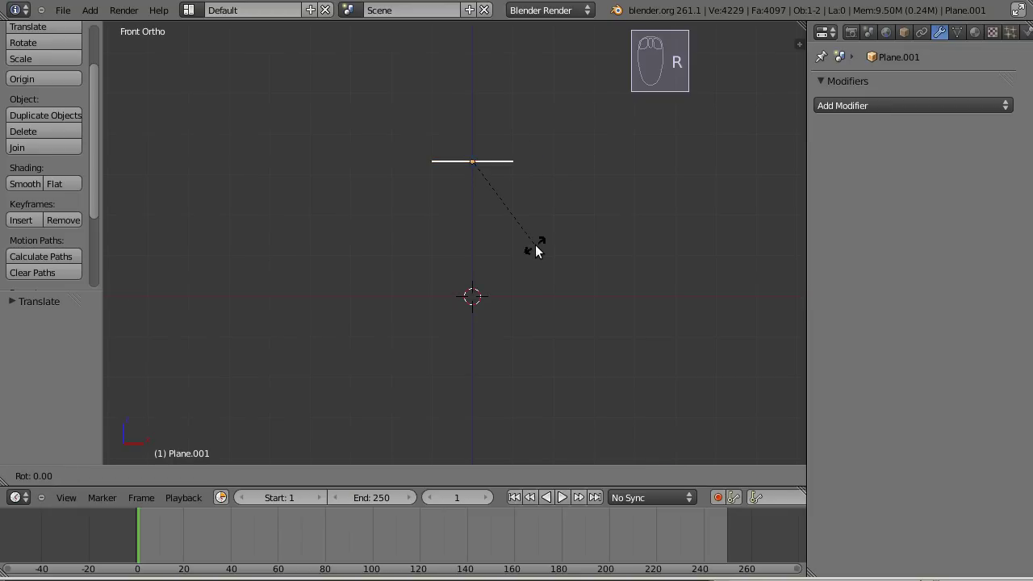
{"action": "left_click", "coordinate": [473, 262]}
{"action": "key", "text": "g"}
{"action": "key", "text": "x"}
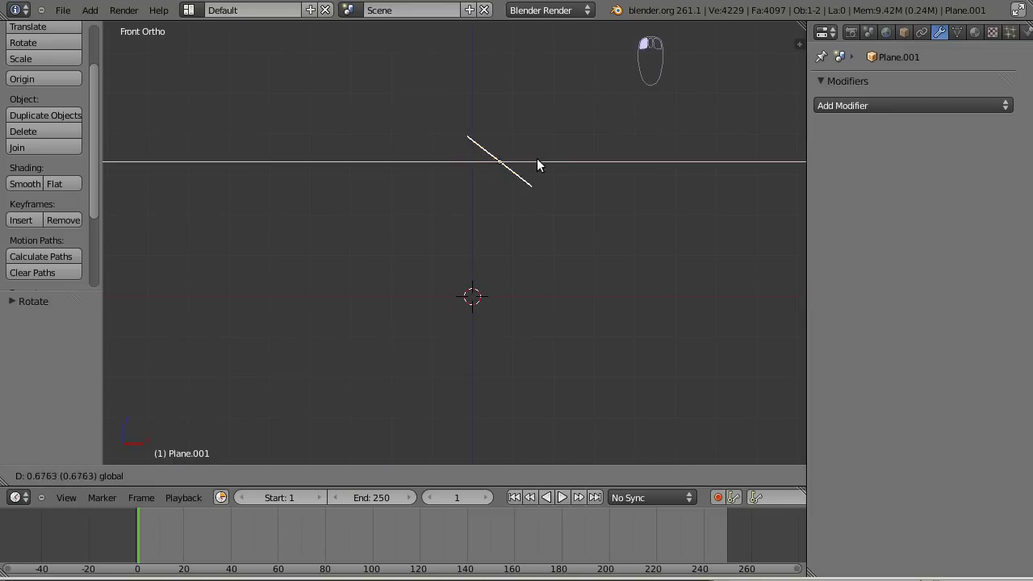
{"action": "left_click", "coordinate": [567, 157]}
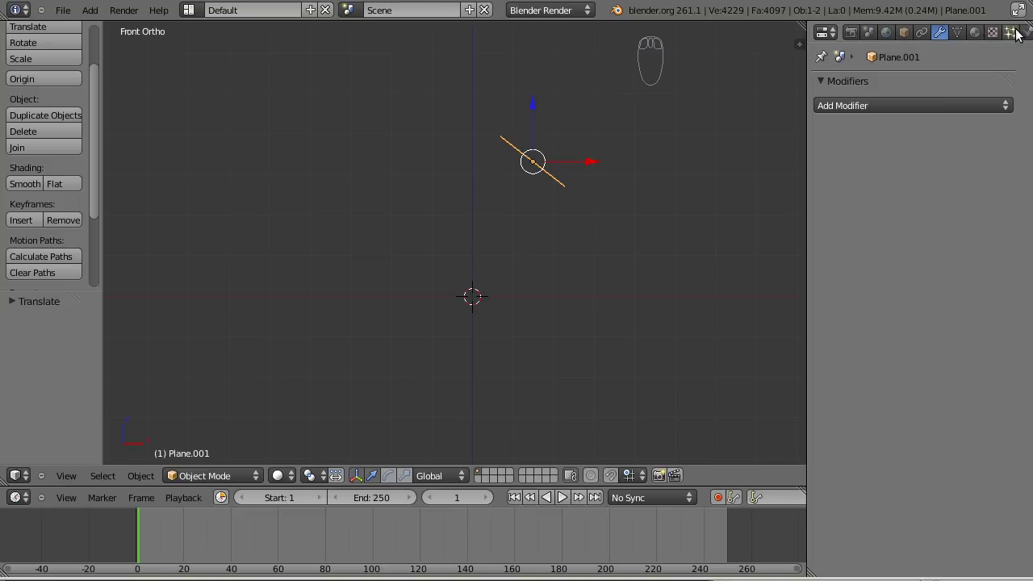
- Add a particle system to the tilted plane and set its emission number to 500
{"action": "middle_click_drag", "start_coordinate": [1001, 33], "coordinate": [990, 32]}
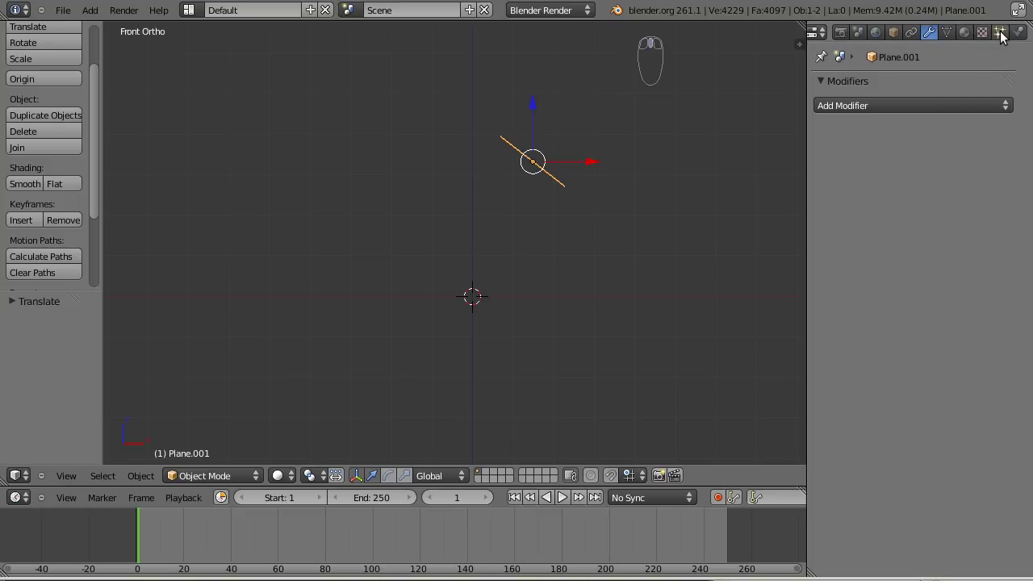
{"action": "left_click", "coordinate": [1000, 32]}
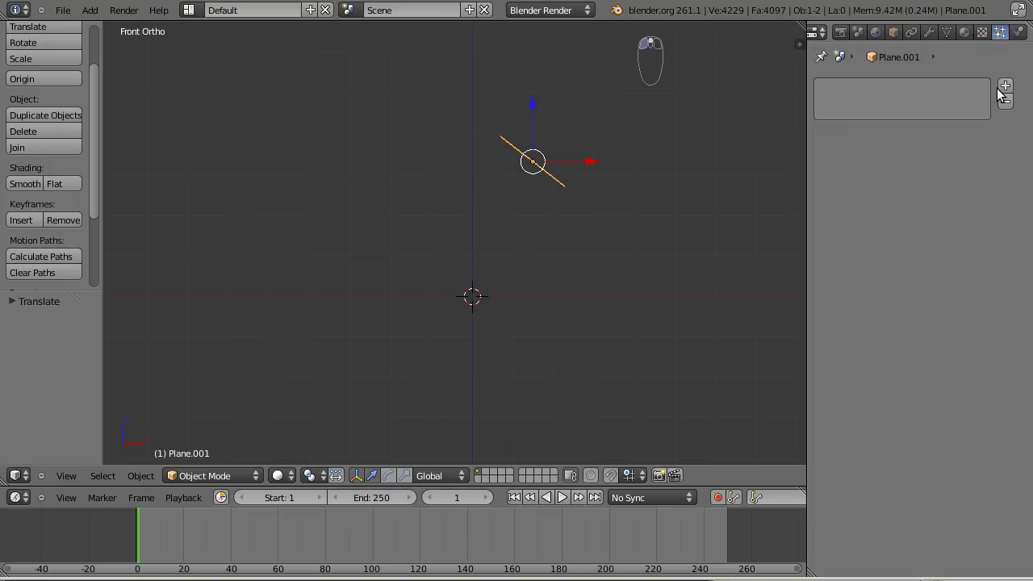
{"action": "left_click", "coordinate": [1006, 86]}
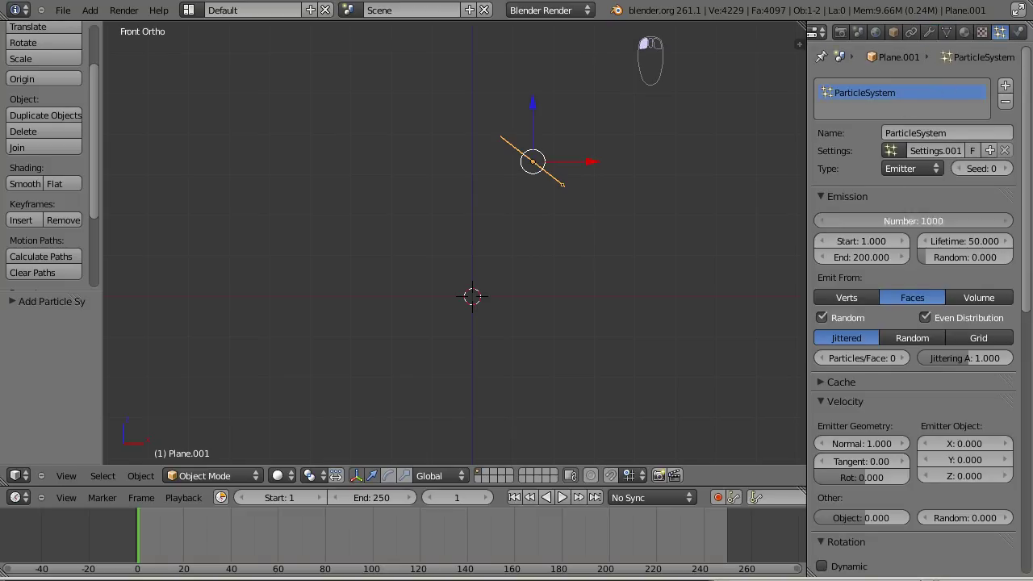
{"action": "type", "text": "500"}
{"action": "key", "text": "Return"}
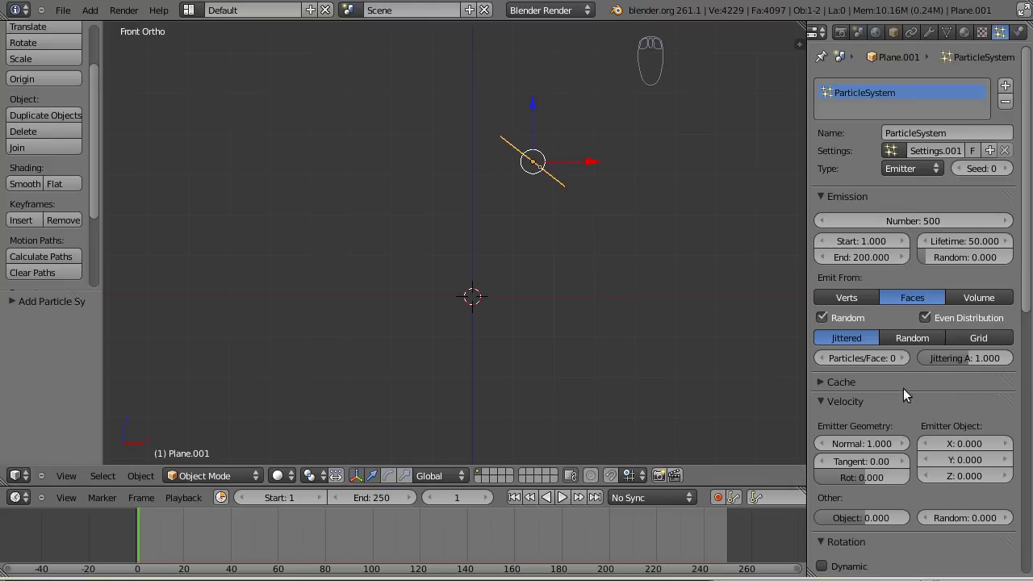
- With the animation playing, rotate the emitter plane roughly half a turn and set its particles' Normal velocity to 1.850
{"action": "left_click", "coordinate": [562, 497]}
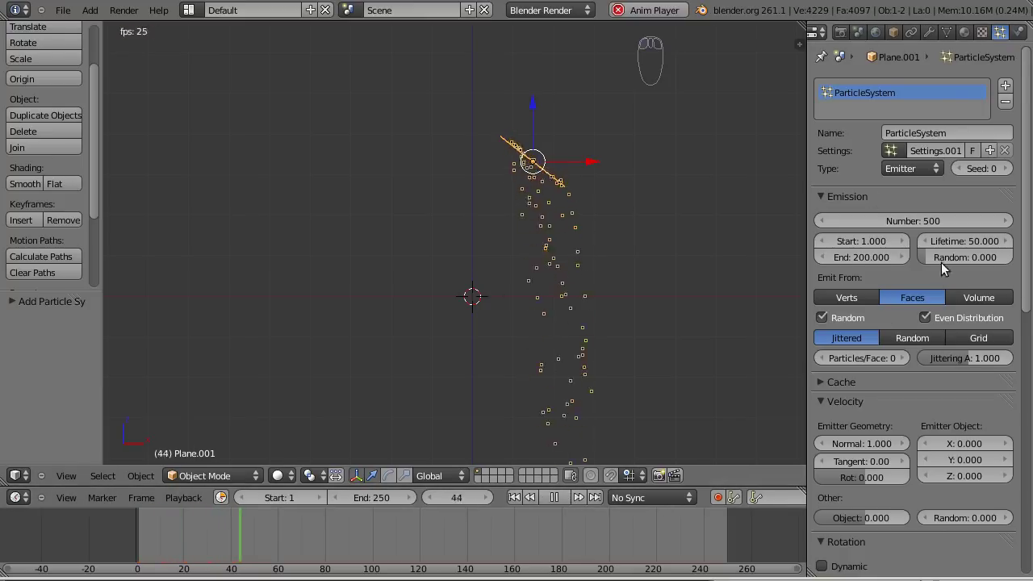
{"action": "key", "text": "r"}
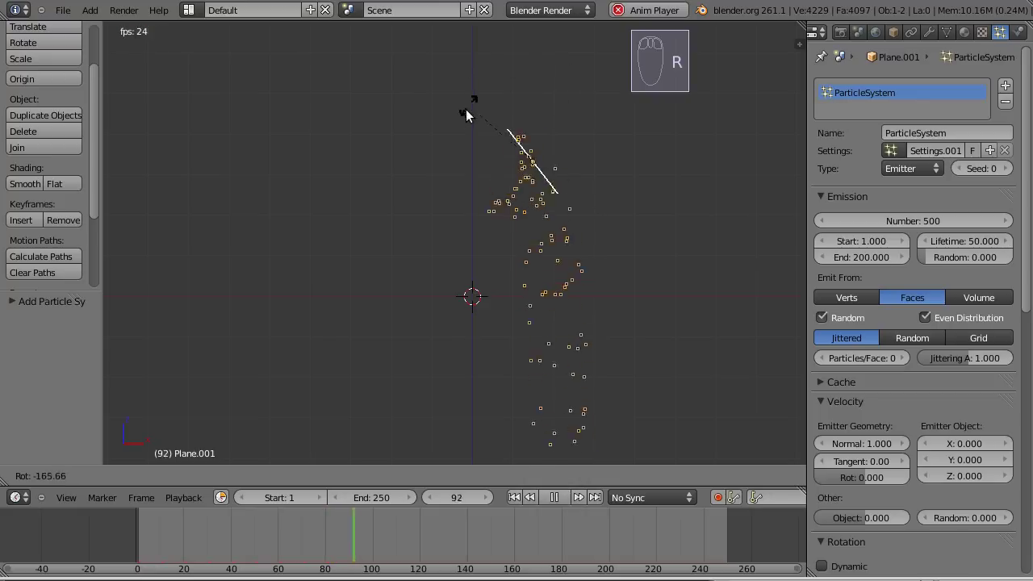
{"action": "left_click", "coordinate": [468, 113]}
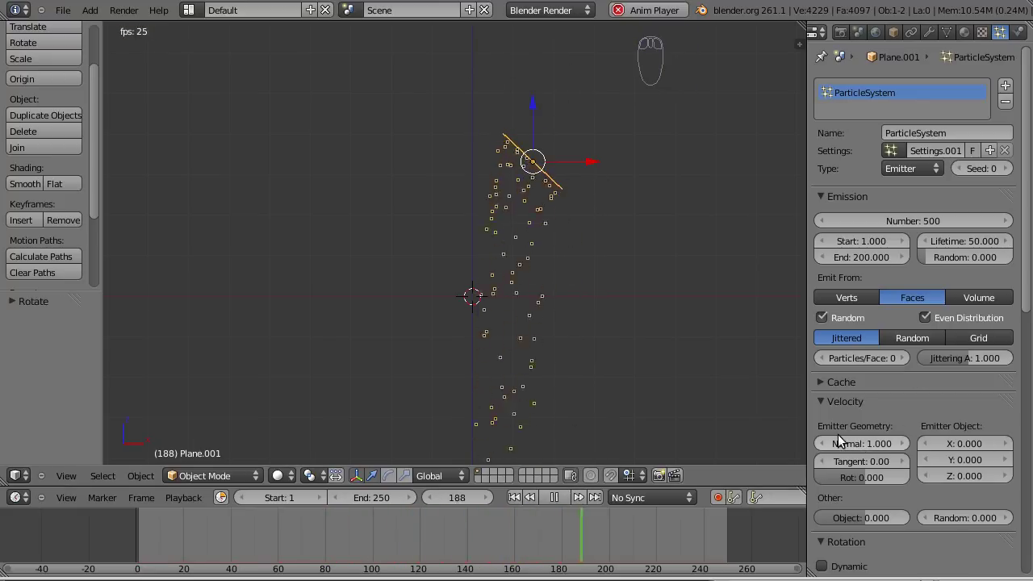
{"action": "left_click", "coordinate": [894, 445]}
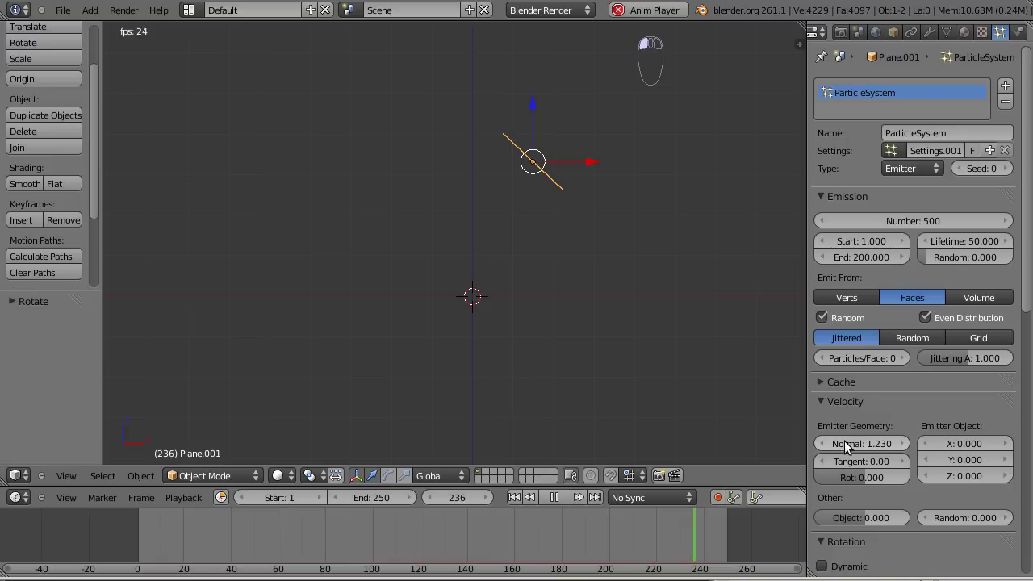
{"action": "left_click_drag", "start_coordinate": [895, 446], "coordinate": [846, 446]}
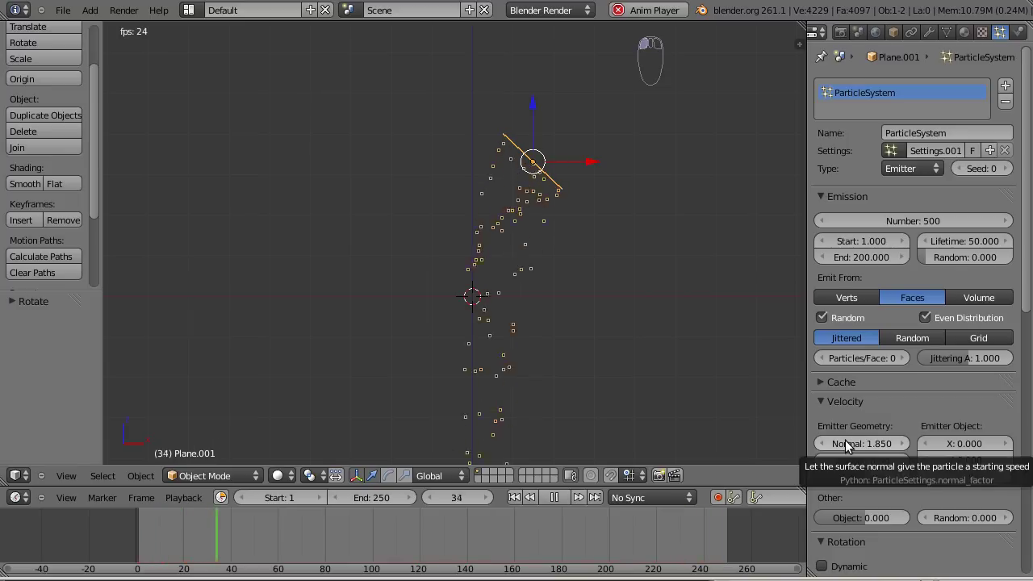
- Enable Dynamic Paint physics on the emitter plane and add a brush to it
{"action": "middle_click_drag", "start_coordinate": [585, 260], "coordinate": [612, 304]}
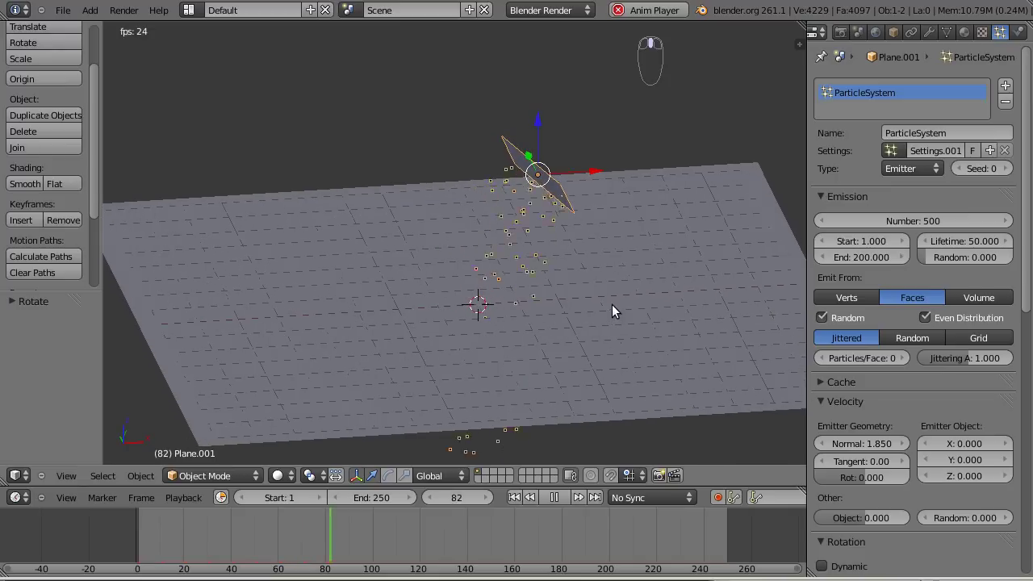
{"action": "left_click", "coordinate": [1020, 32]}
{"action": "left_click", "coordinate": [894, 159]}
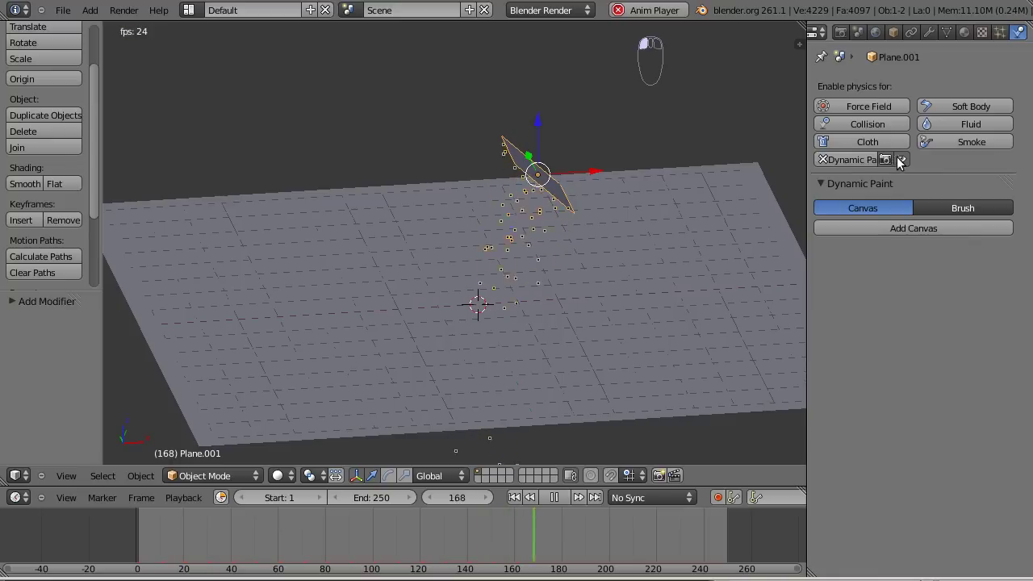
{"action": "left_click", "coordinate": [951, 208]}
{"action": "left_click", "coordinate": [944, 227]}
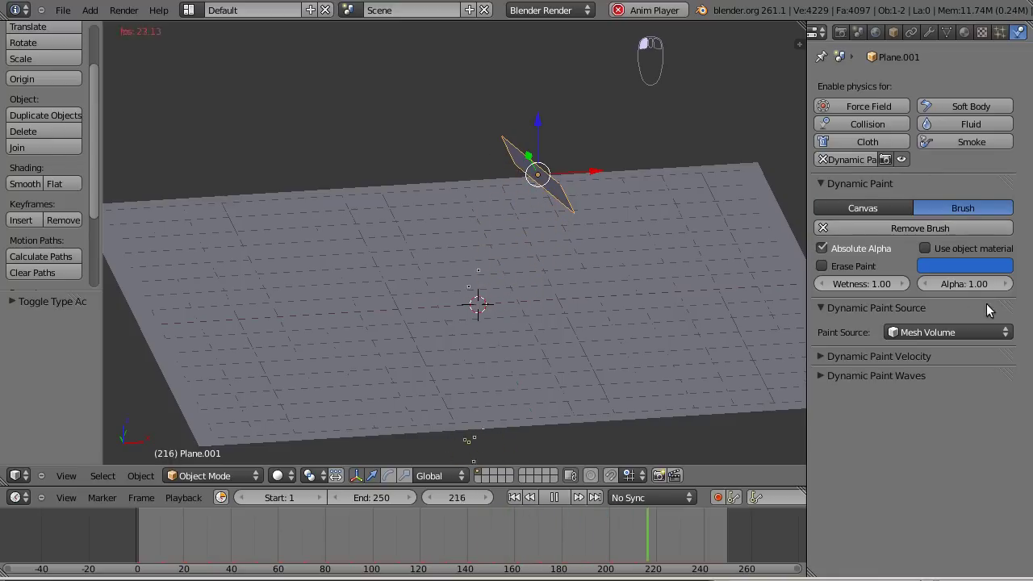
- Set the brush's paint source to Particle System and choose ParticleSystem as the emitting system
{"action": "left_click", "coordinate": [936, 332]}
{"action": "left_click", "coordinate": [894, 316]}
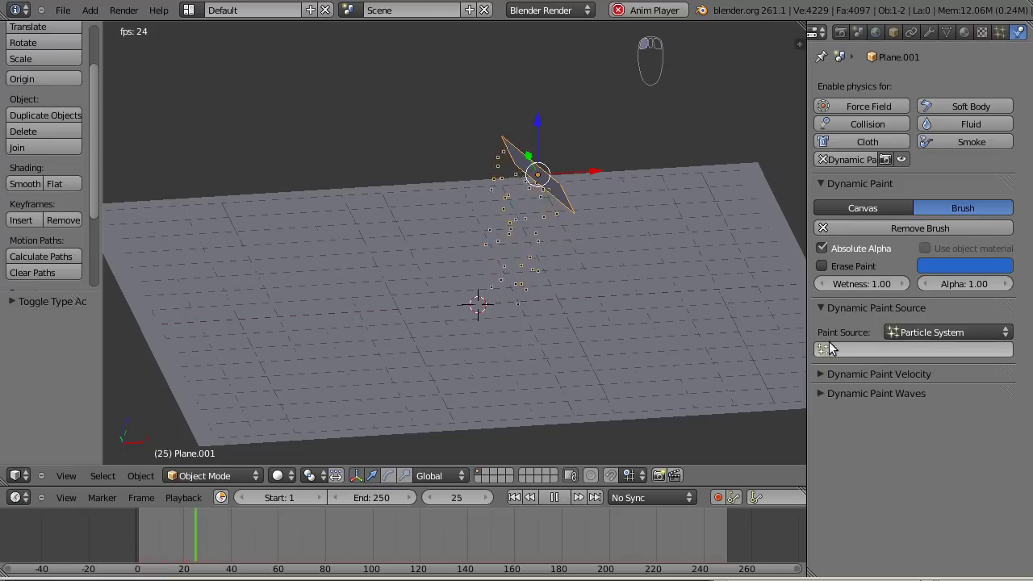
{"action": "left_click", "coordinate": [831, 348]}
{"action": "left_click", "coordinate": [832, 374]}
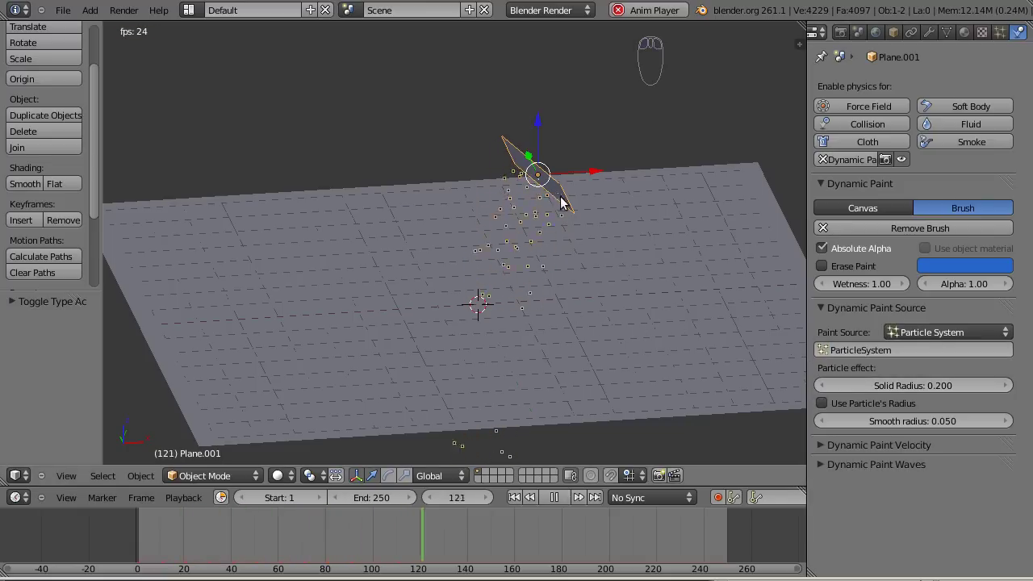
- Scale the emitter plane up to about 2.5 times its size and raise it higher above the ground plane
{"action": "key", "text": "s"}
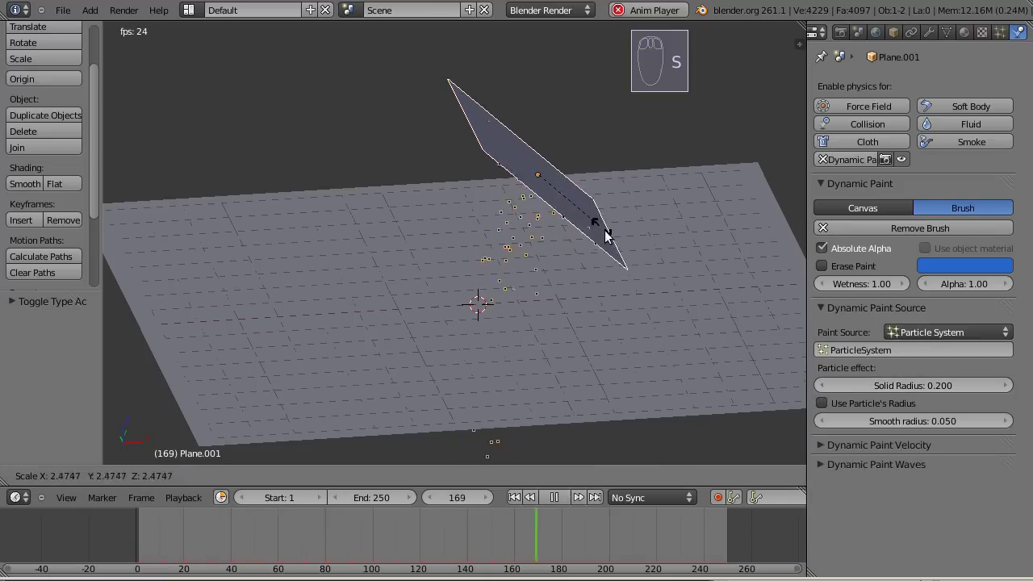
{"action": "left_click", "coordinate": [606, 226]}
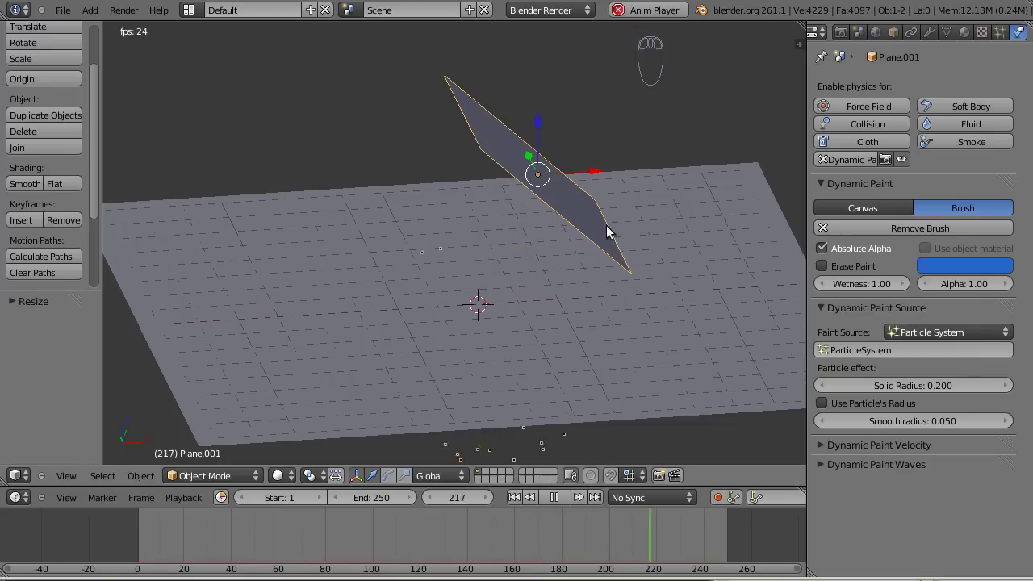
{"action": "left_click_drag", "start_coordinate": [539, 139], "coordinate": [522, 423]}
- Enable Dynamic Paint physics on the large ground plane and add a canvas to it
{"action": "middle_click_drag", "start_coordinate": [715, 340], "coordinate": [698, 323]}
{"action": "right_click", "coordinate": [615, 328]}
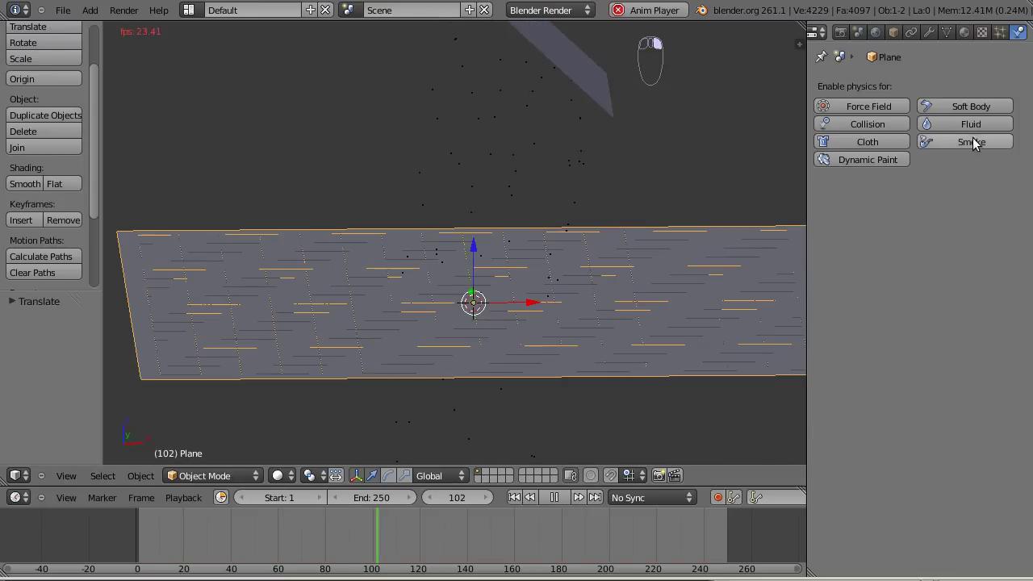
{"action": "left_click", "coordinate": [873, 159]}
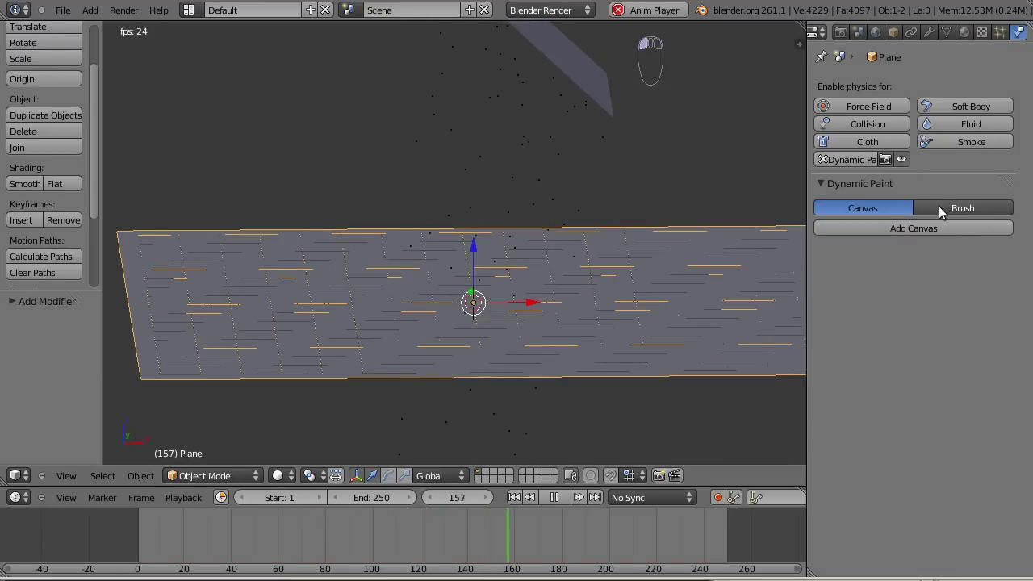
{"action": "left_click", "coordinate": [921, 228]}
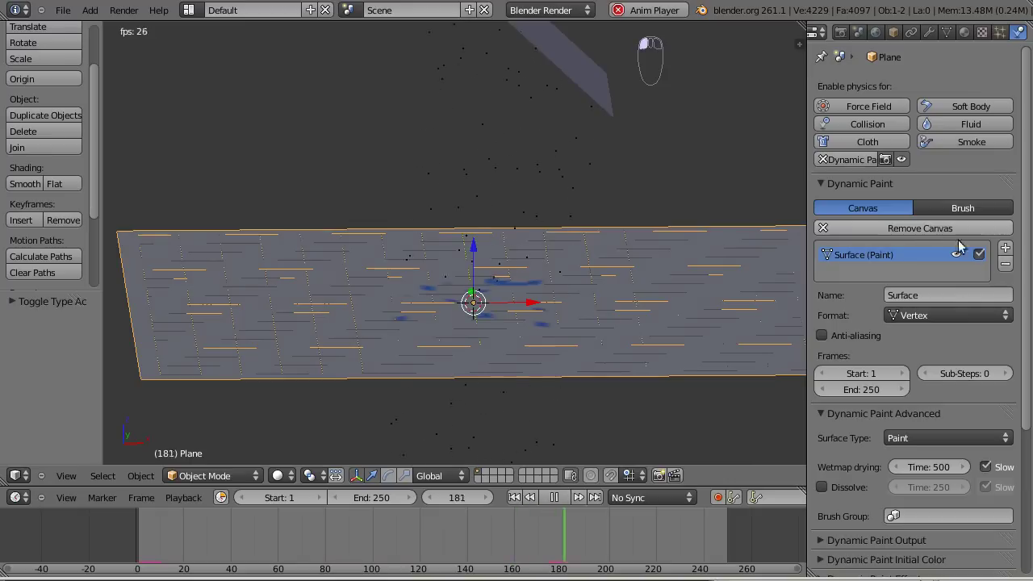
- Change the ground plane's canvas surface type to Waves
{"action": "left_click", "coordinate": [912, 441]}
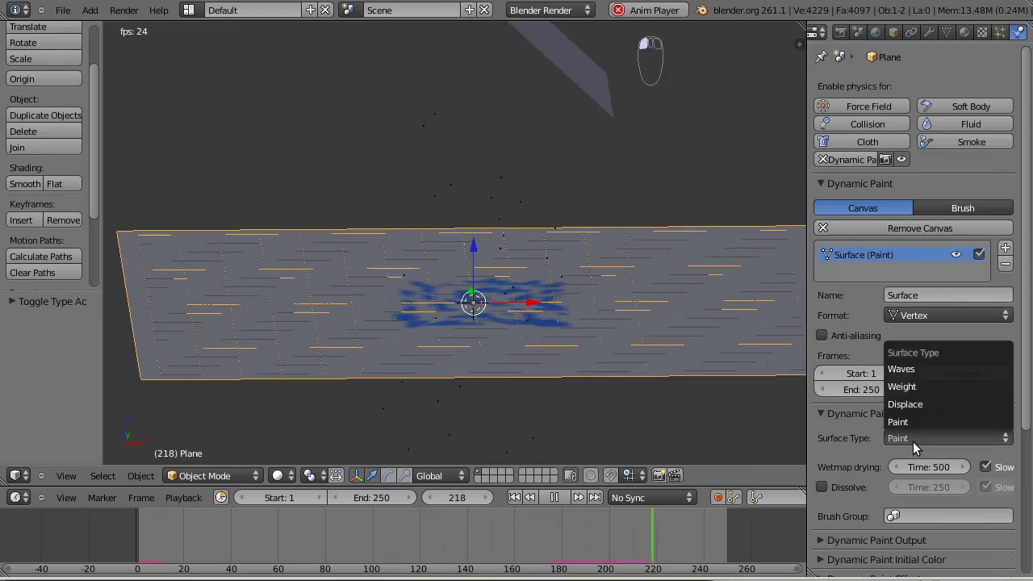
{"action": "left_click", "coordinate": [932, 370]}
{"action": "scroll", "coordinate": [891, 484], "scroll_direction": "down", "scroll_amount": 3}
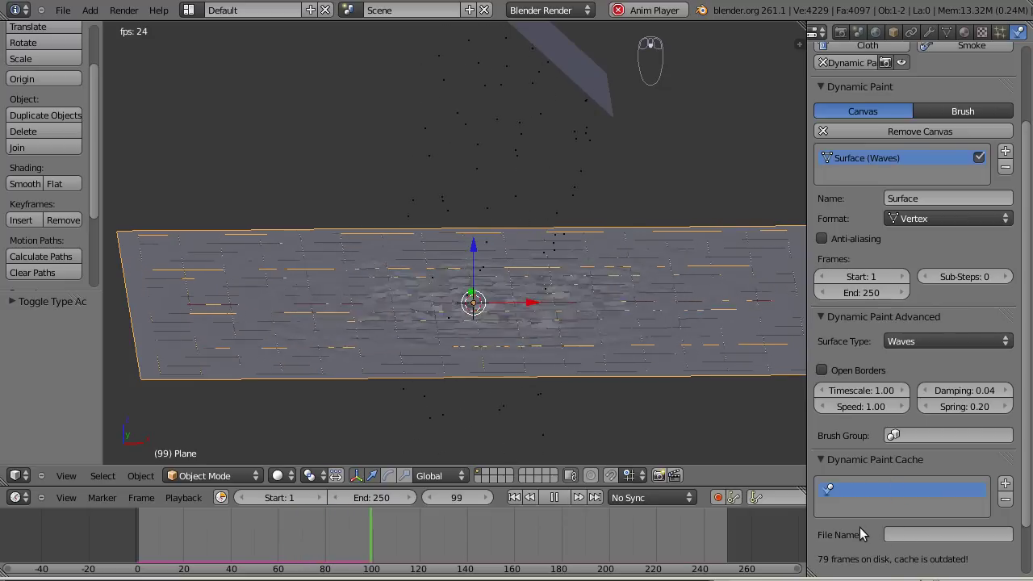
{"action": "scroll", "coordinate": [860, 527], "scroll_direction": "down", "scroll_amount": 2}
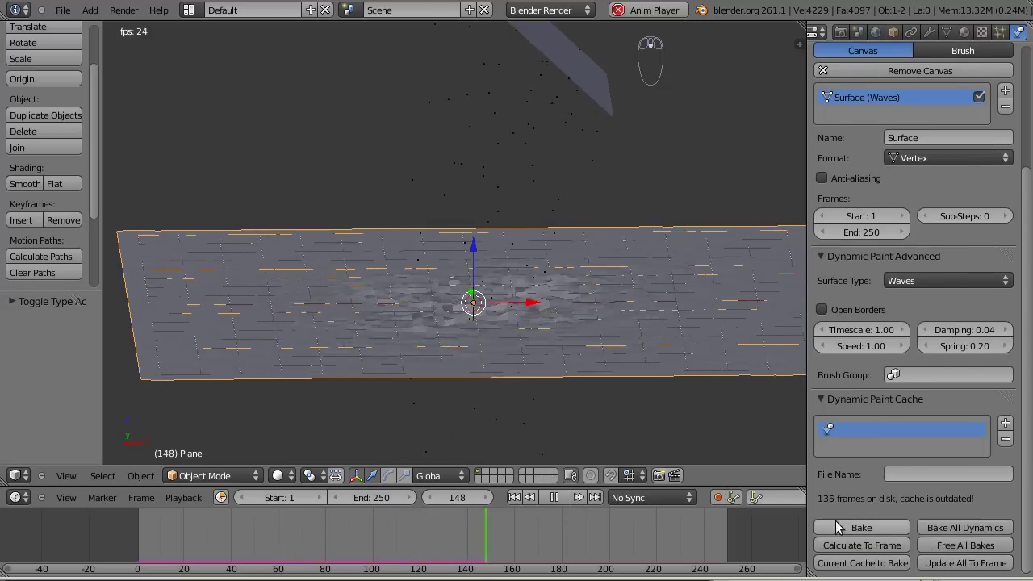
- Apply smooth shading to the rippling ground plane and check the waves from several angles
{"action": "middle_click_drag", "start_coordinate": [637, 242], "coordinate": [564, 275]}
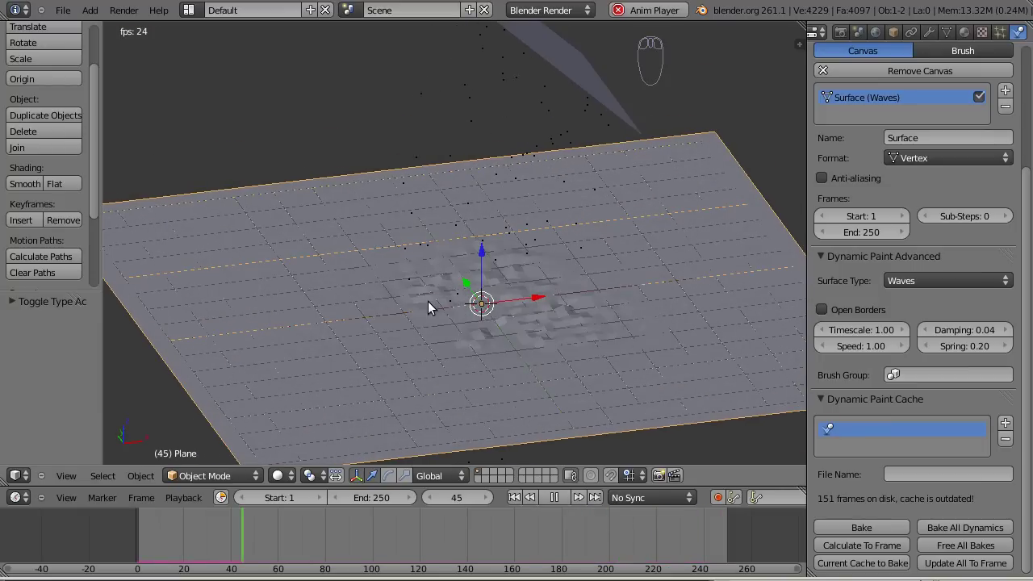
{"action": "scroll", "coordinate": [57, 108], "scroll_direction": "down", "scroll_amount": 3}
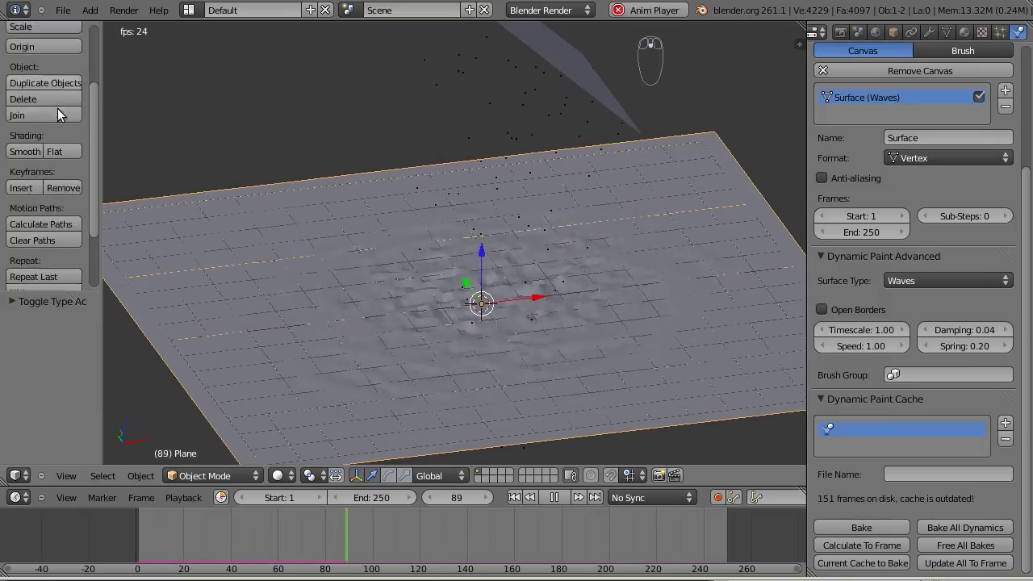
{"action": "left_click", "coordinate": [25, 119]}
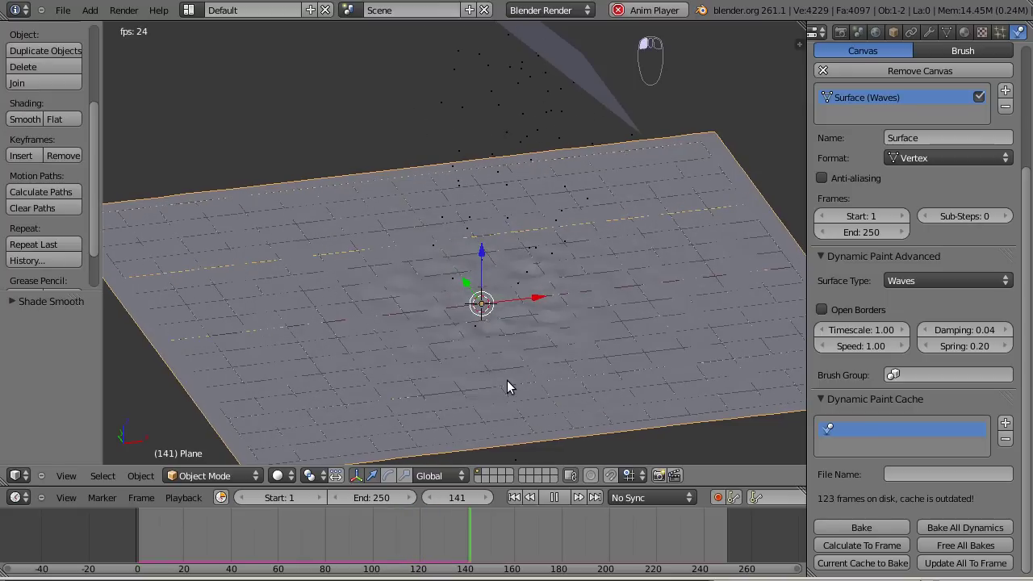
{"action": "middle_click_drag", "start_coordinate": [507, 380], "coordinate": [540, 345]}
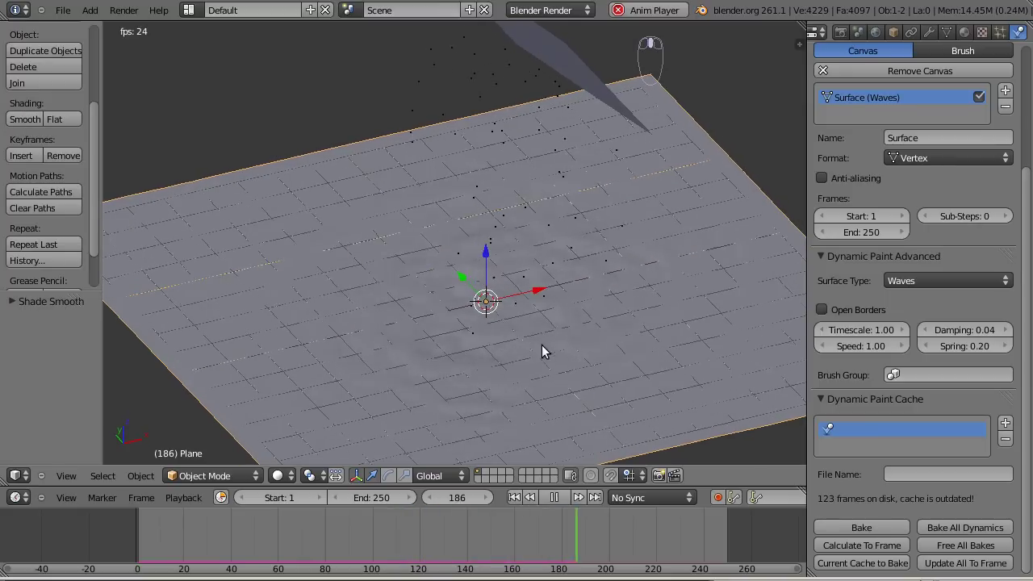
{"action": "middle_click_drag", "start_coordinate": [622, 341], "coordinate": [542, 306]}
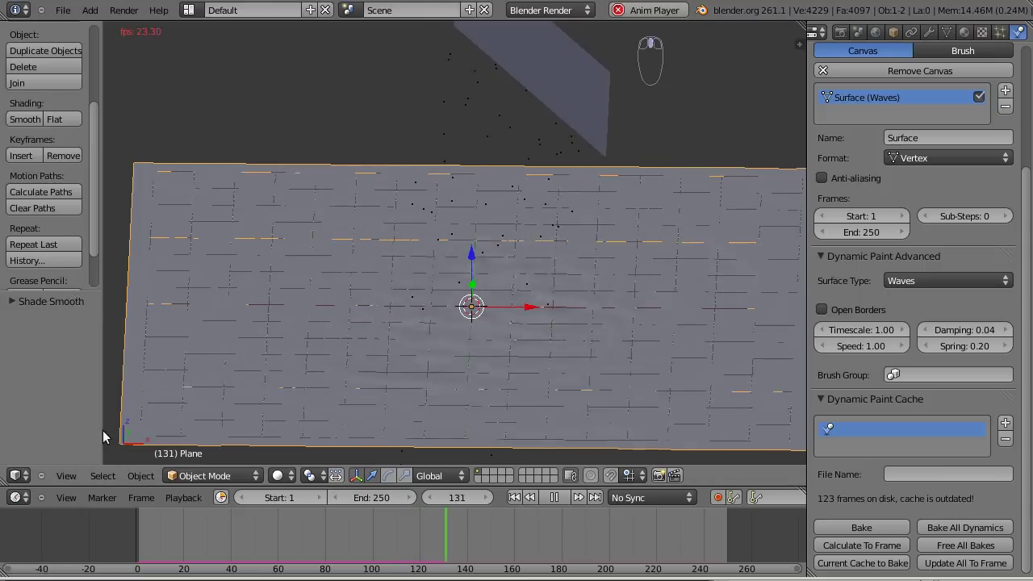
- Create a single 3D text object reading "text" from a Text Editor text block and return to the 3D view
{"action": "left_click", "coordinate": [18, 475]}
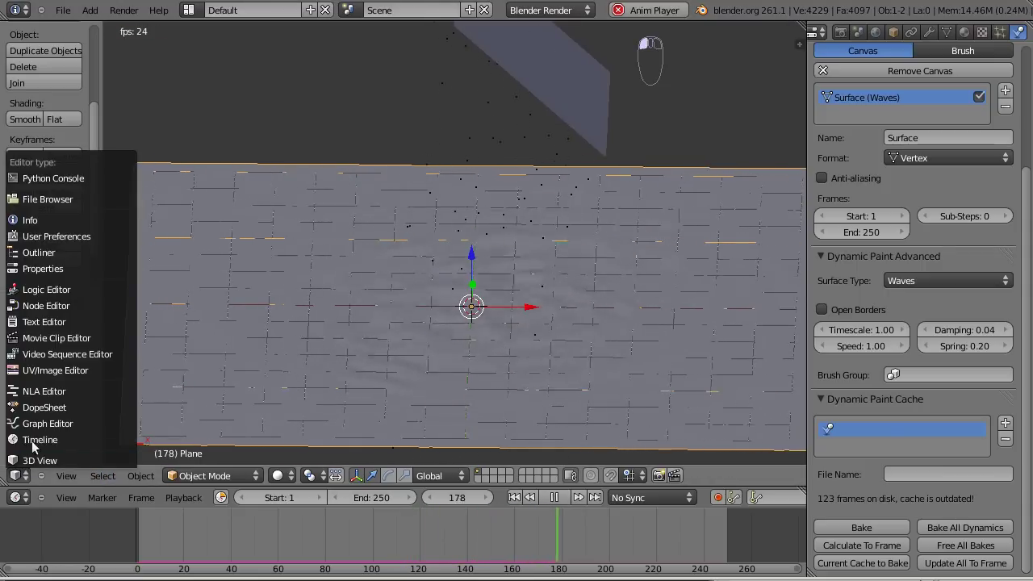
{"action": "left_click", "coordinate": [45, 322]}
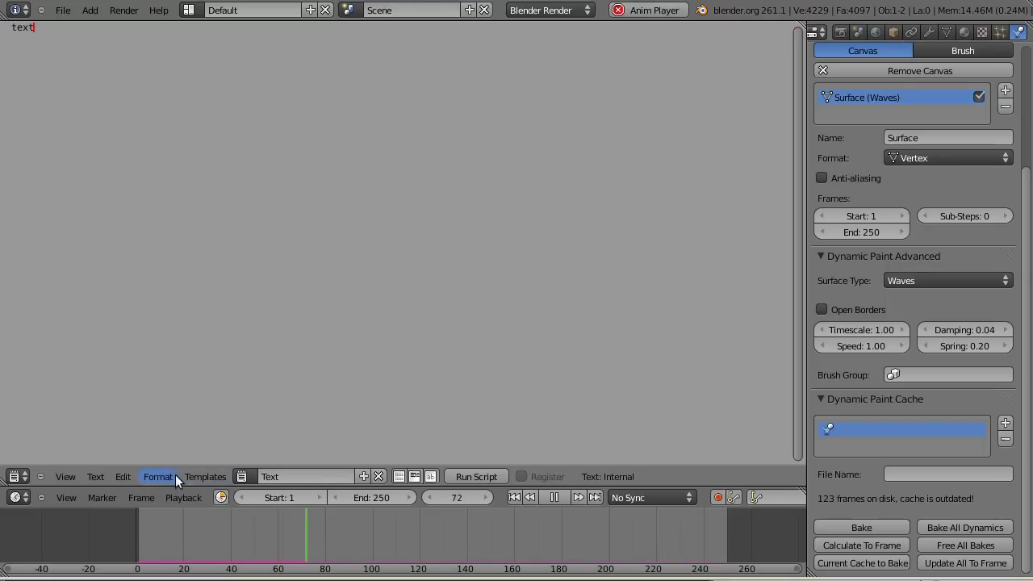
{"action": "left_click", "coordinate": [117, 476]}
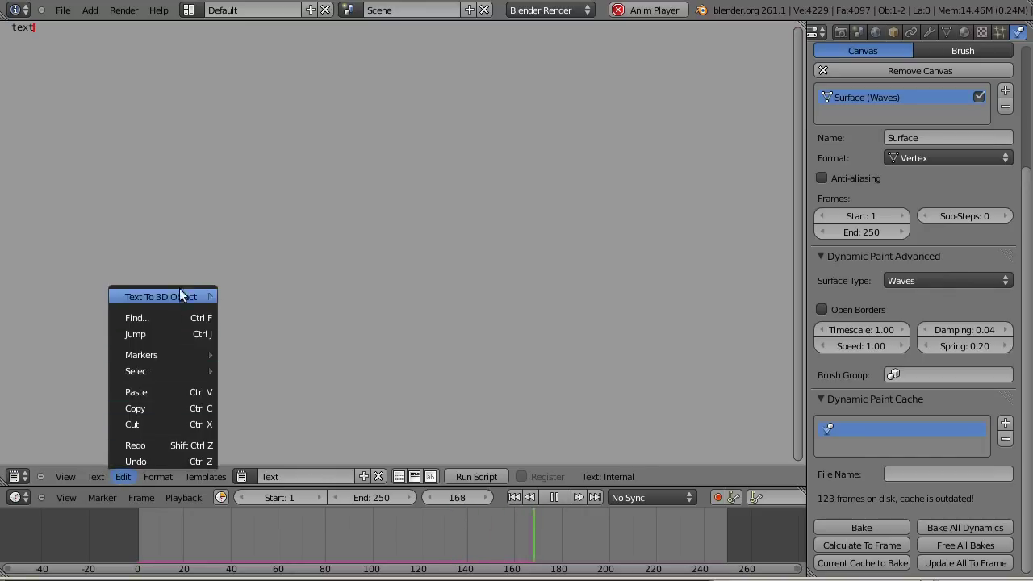
{"action": "mouse_move", "coordinate": [182, 295]}
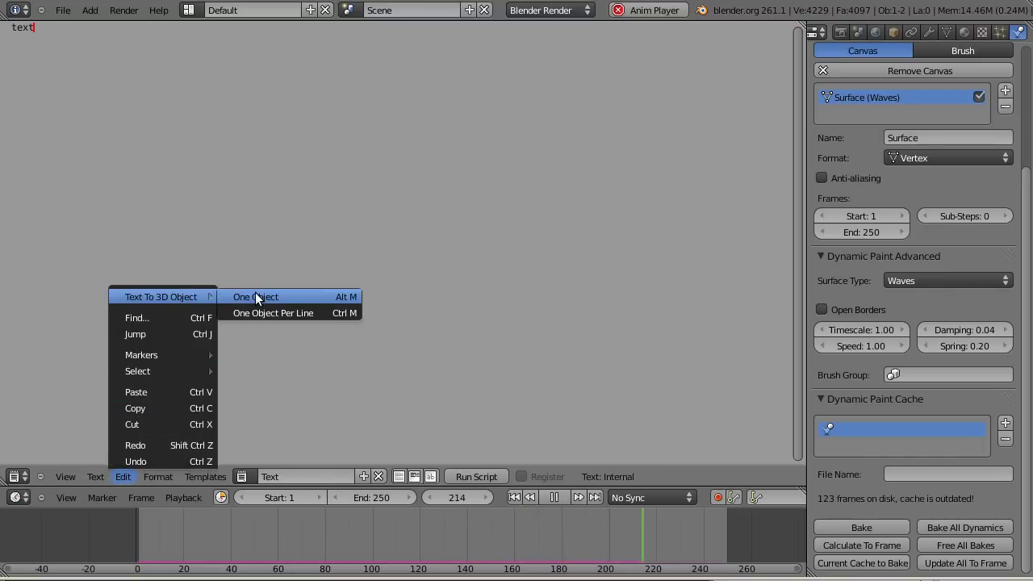
{"action": "left_click", "coordinate": [255, 292]}
{"action": "left_click", "coordinate": [14, 477]}
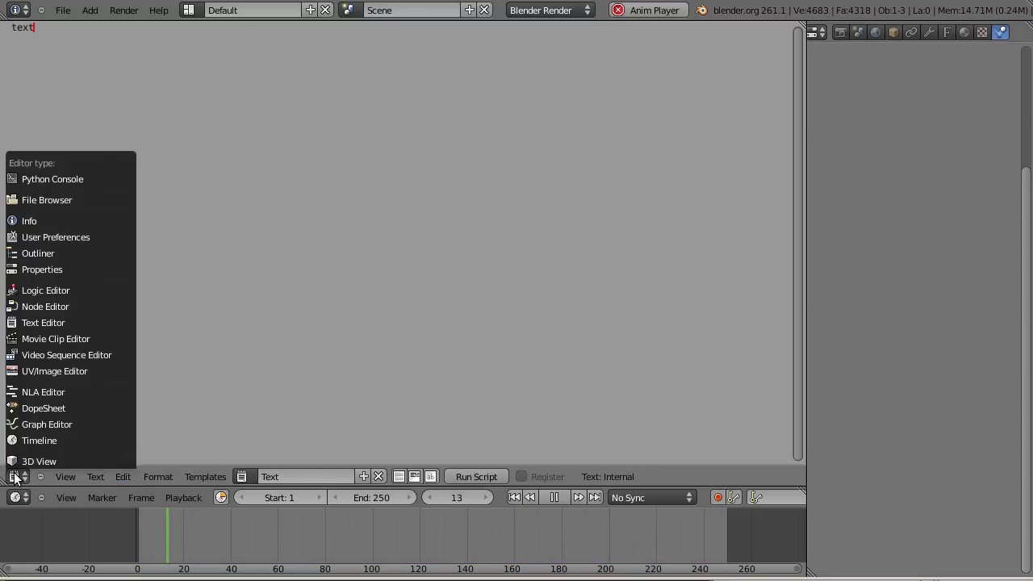
{"action": "left_click", "coordinate": [28, 460]}
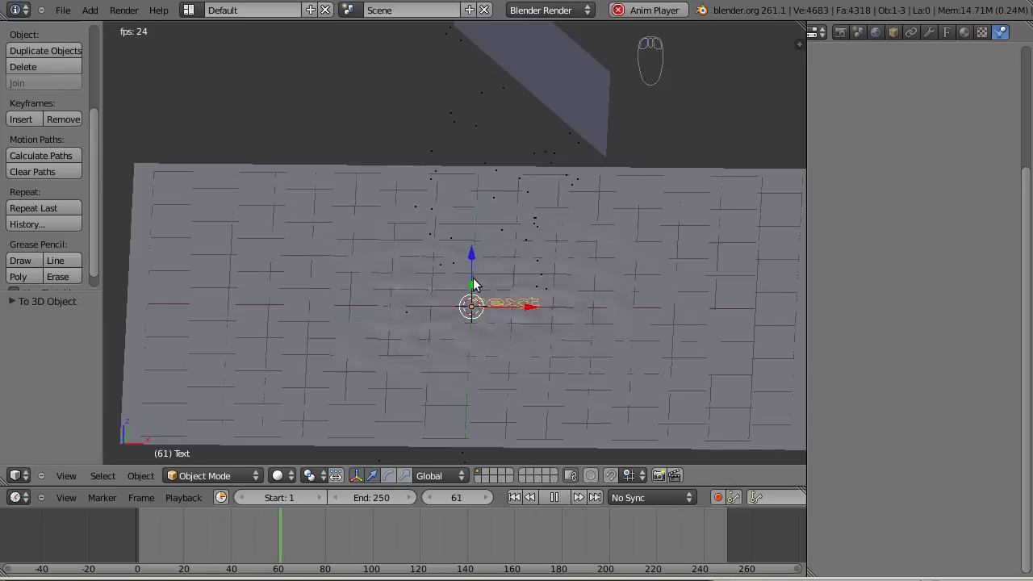
- Raise the text object above the ground plane, shift it slightly toward negative X, and scale it up to about 2.14 times its size
{"action": "left_click_drag", "start_coordinate": [472, 253], "coordinate": [476, 133]}
{"action": "left_click_drag", "start_coordinate": [528, 172], "coordinate": [480, 187]}
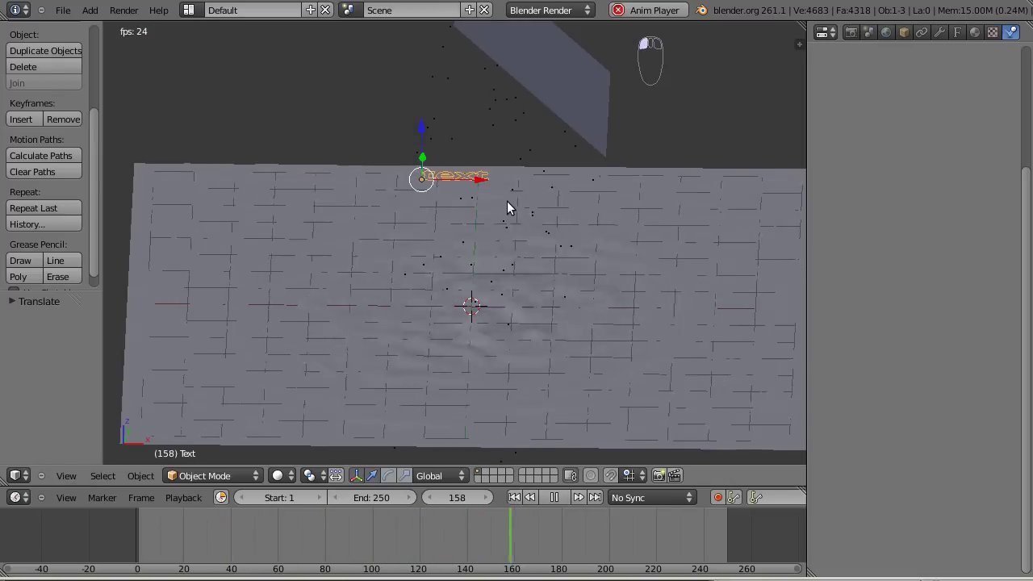
{"action": "key", "text": "s"}
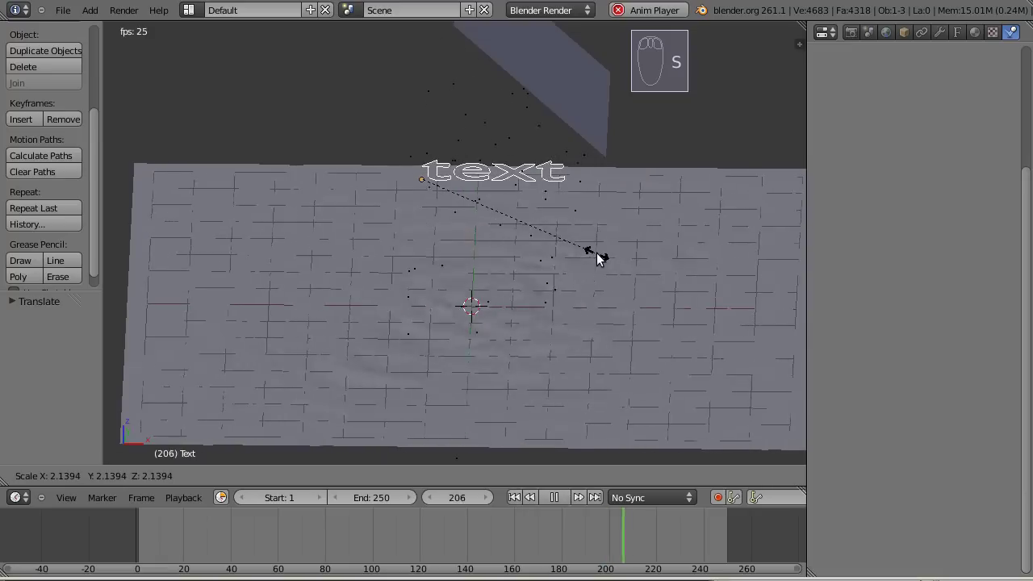
{"action": "left_click", "coordinate": [596, 253]}
- Give the text thickness with an extrude of 0.059 and a bevel depth of 0.021
{"action": "left_click", "coordinate": [958, 33]}
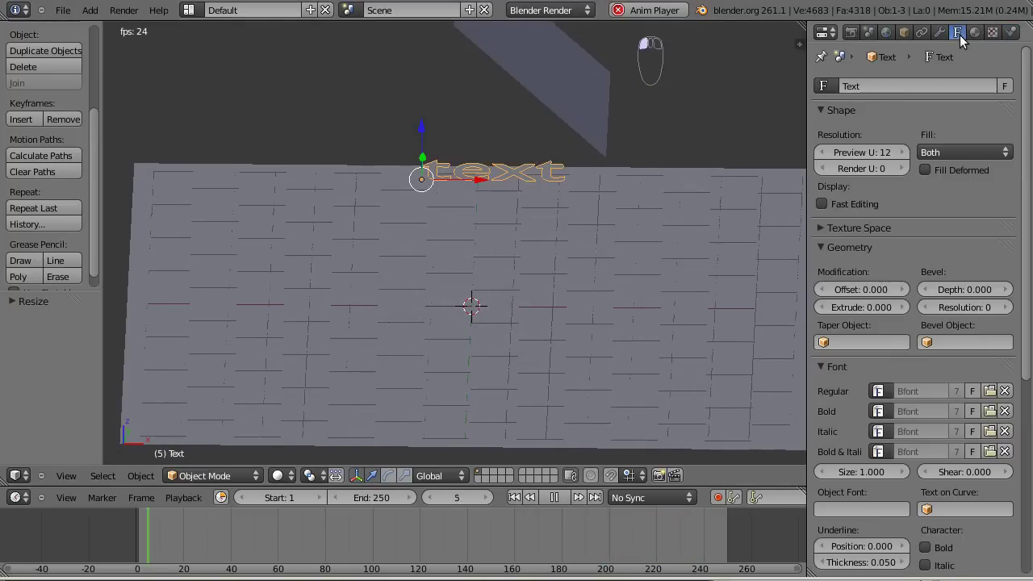
{"action": "left_click_drag", "start_coordinate": [874, 309], "coordinate": [887, 306]}
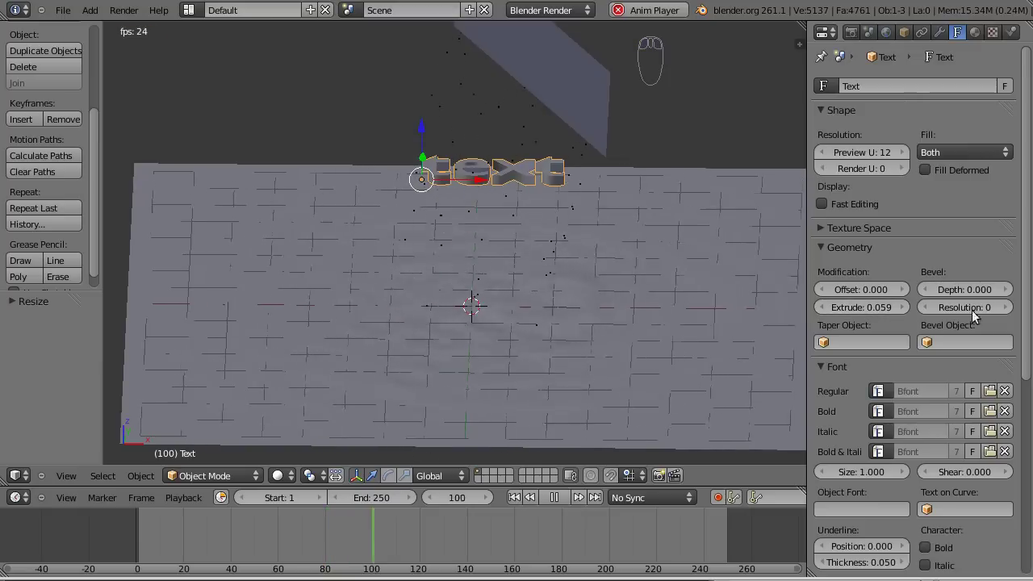
{"action": "mouse_move", "coordinate": [975, 288]}
{"action": "left_mouse_down"}
{"action": "mouse_move", "coordinate": [989, 288]}
{"action": "mouse_move", "coordinate": [978, 288]}
{"action": "left_mouse_up"}
- Lower the text slightly along the Z axis, closer to the ground plane
{"action": "middle_click_drag", "start_coordinate": [504, 132], "coordinate": [582, 177]}
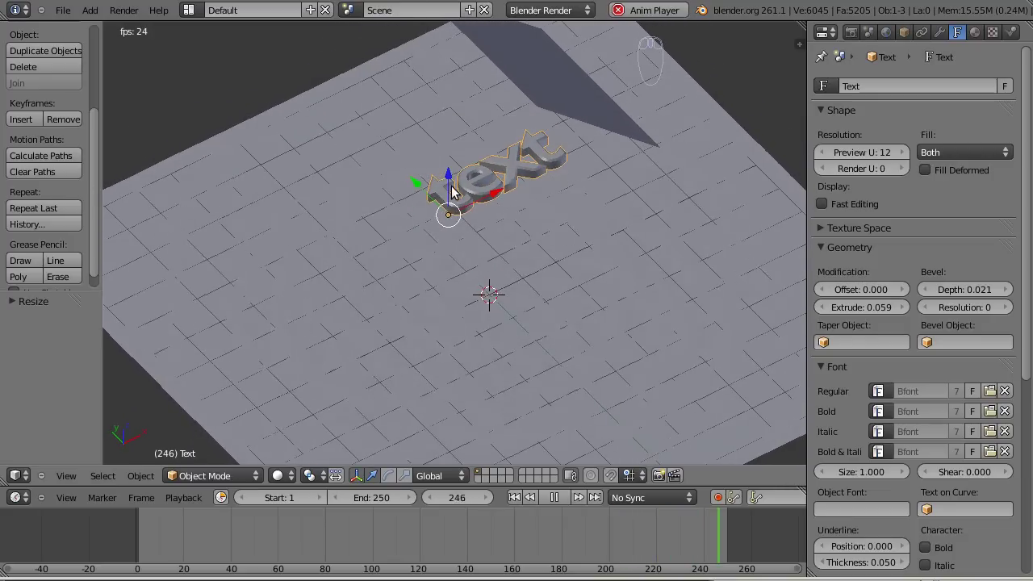
{"action": "key", "text": "g"}
{"action": "key", "text": "z"}
{"action": "left_click", "coordinate": [468, 206]}
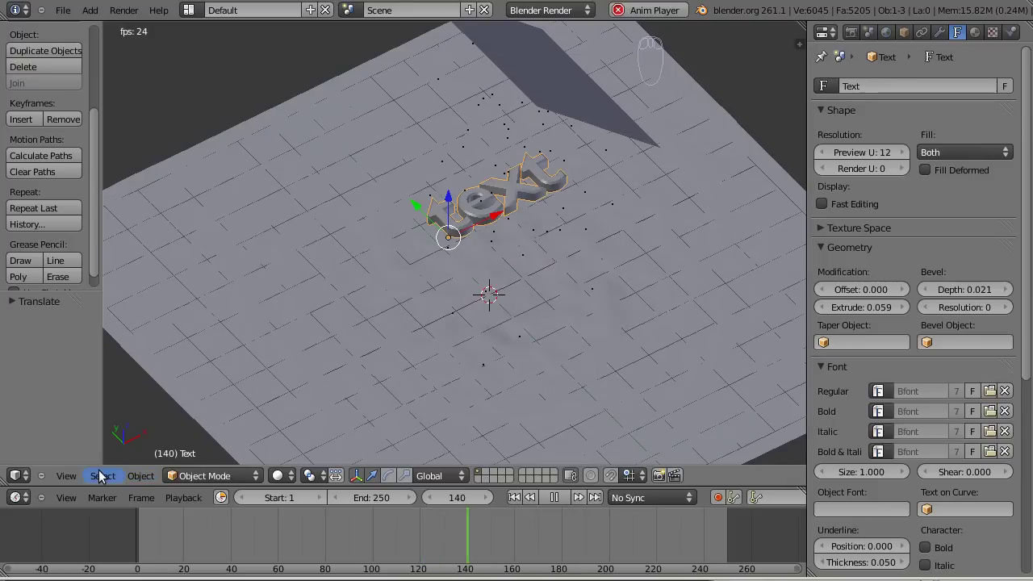
- Convert the 3D text object to a mesh
{"action": "left_click", "coordinate": [140, 475]}
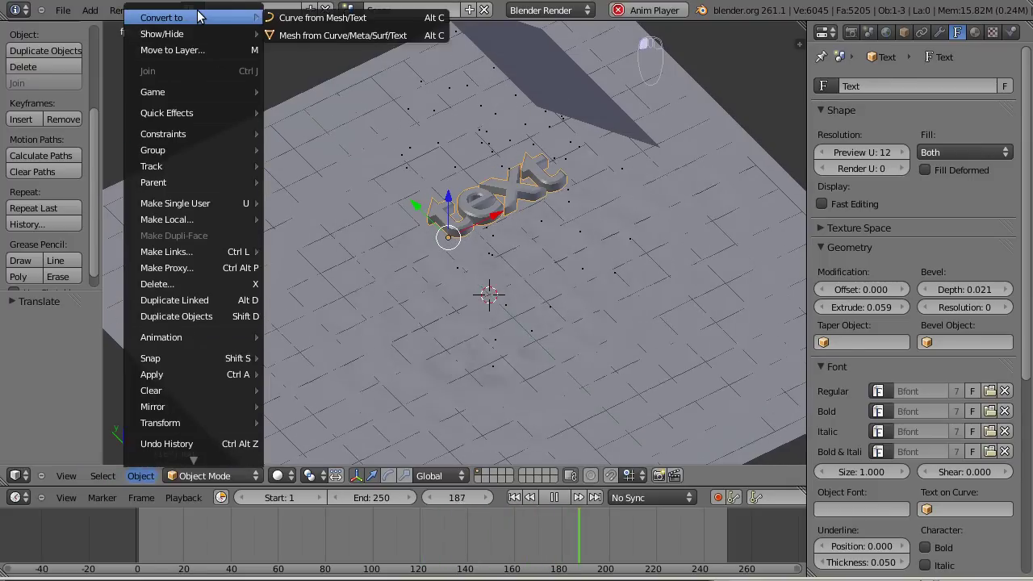
{"action": "mouse_move", "coordinate": [241, 24]}
{"action": "mouse_move", "coordinate": [204, 18]}
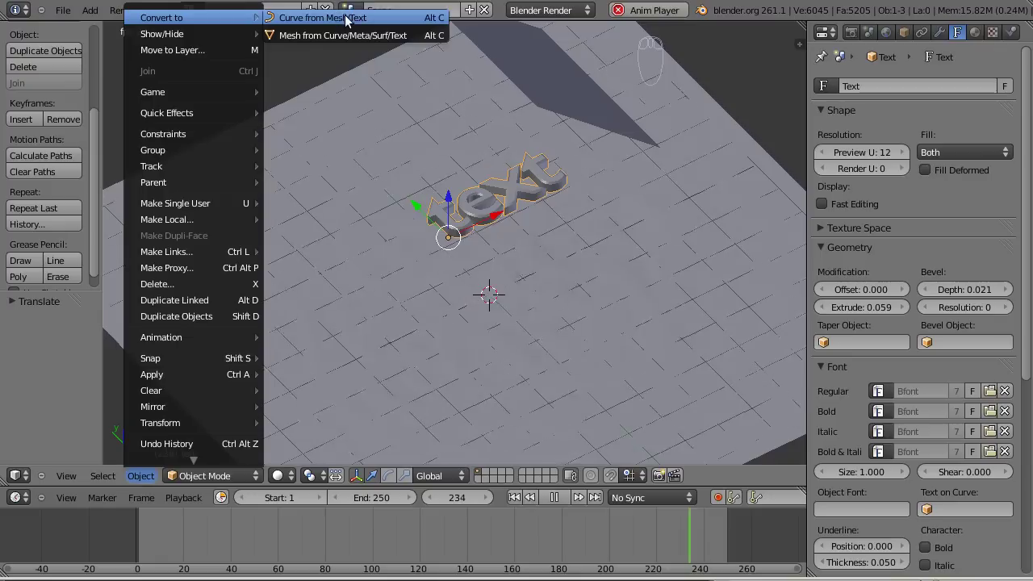
{"action": "left_click", "coordinate": [339, 36]}
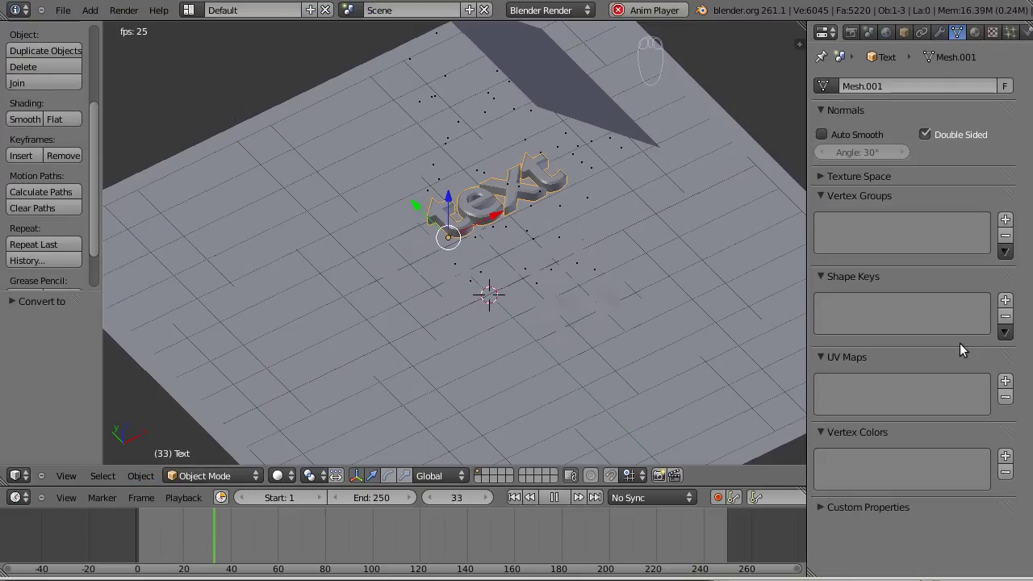
- Add a Remesh modifier to the text mesh with octree depth 6 and Remove Disconnected Pieces turned off
{"action": "left_click", "coordinate": [941, 32]}
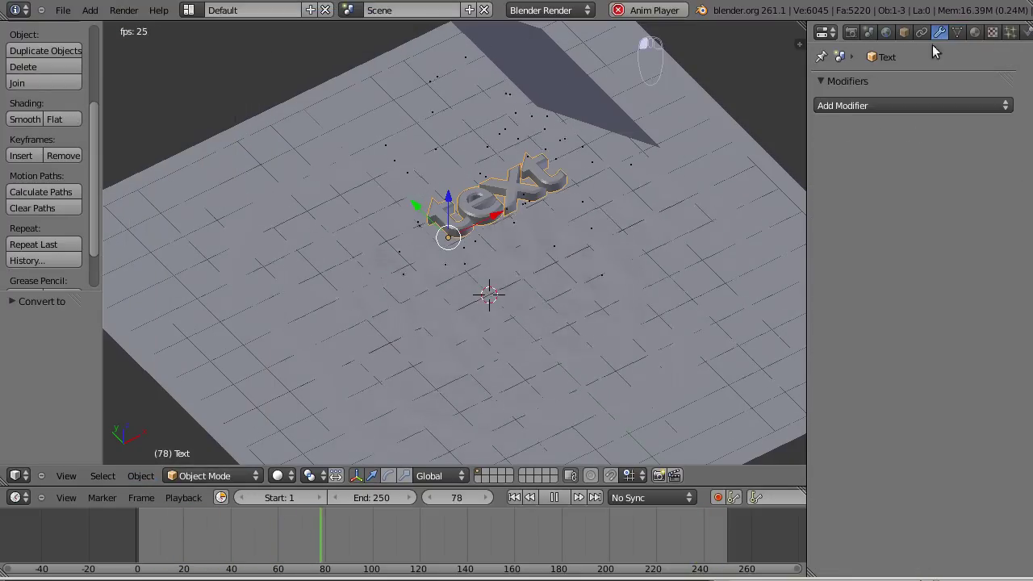
{"action": "left_click", "coordinate": [855, 108]}
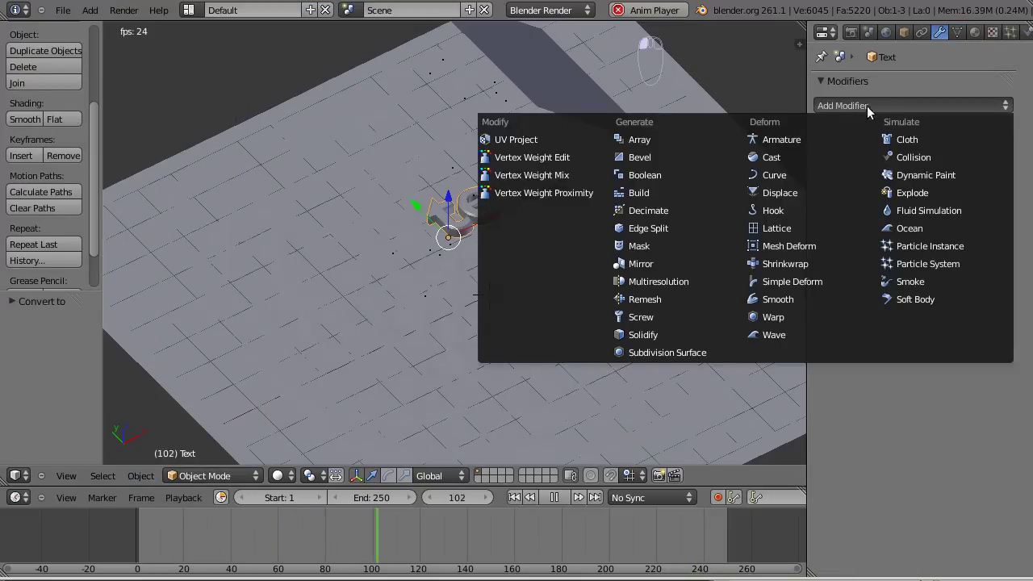
{"action": "left_click", "coordinate": [644, 299]}
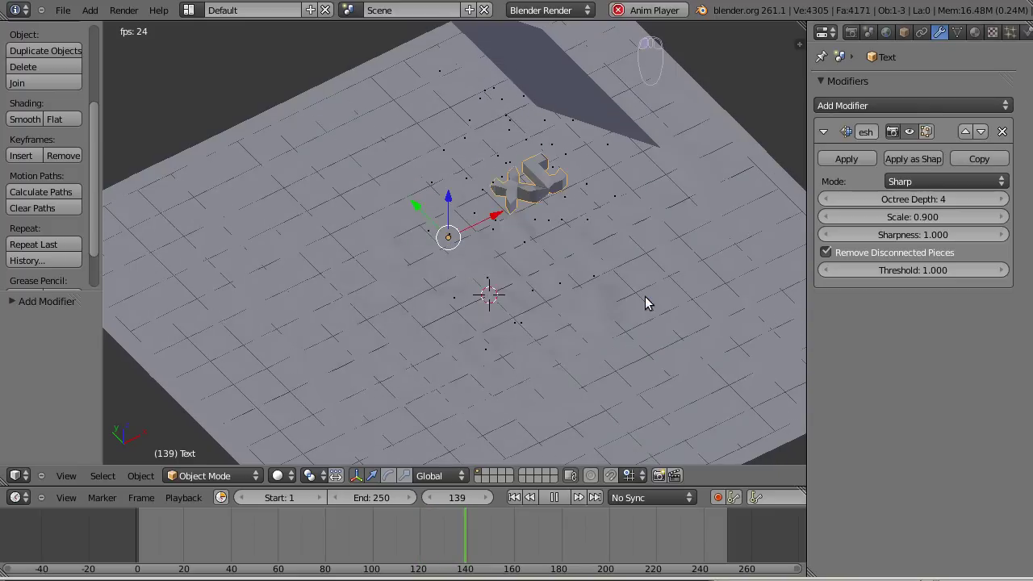
{"action": "left_click", "coordinate": [825, 251]}
{"action": "left_click", "coordinate": [1000, 200]}
{"action": "left_click", "coordinate": [1001, 199]}
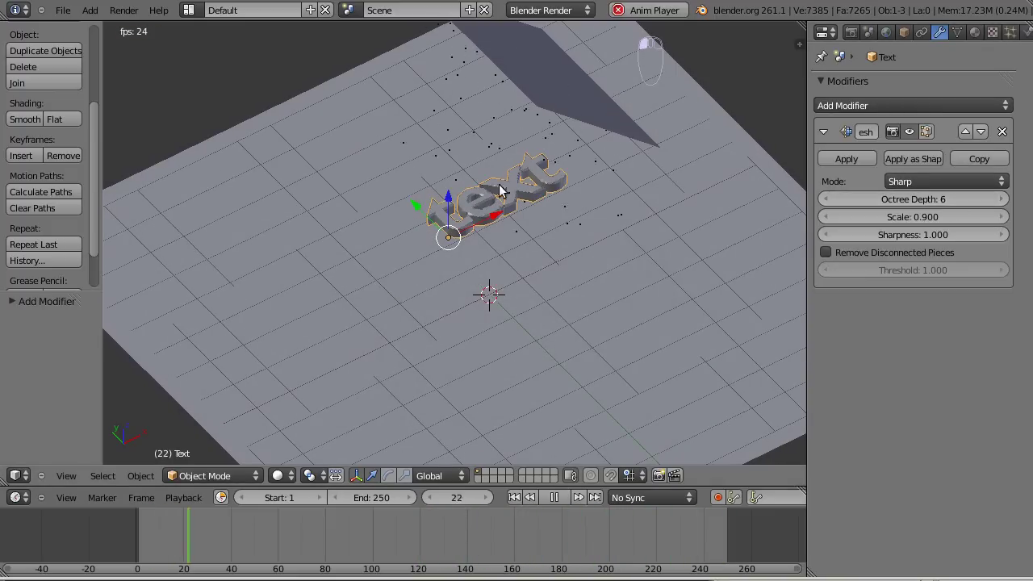
{"action": "scroll", "coordinate": [498, 191], "scroll_direction": "up", "scroll_amount": 3}
{"action": "middle_click_drag", "start_coordinate": [625, 147], "coordinate": [671, 171]}
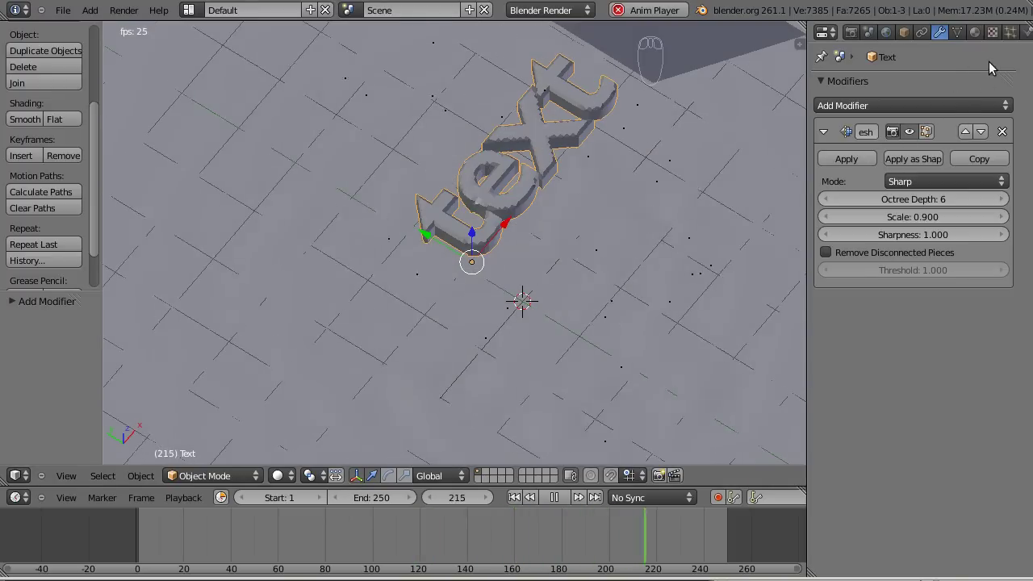
- Add a Dynamic Paint canvas with the Displace surface type to the text mesh
{"action": "scroll", "coordinate": [998, 32], "scroll_direction": "right", "scroll_amount": 1}
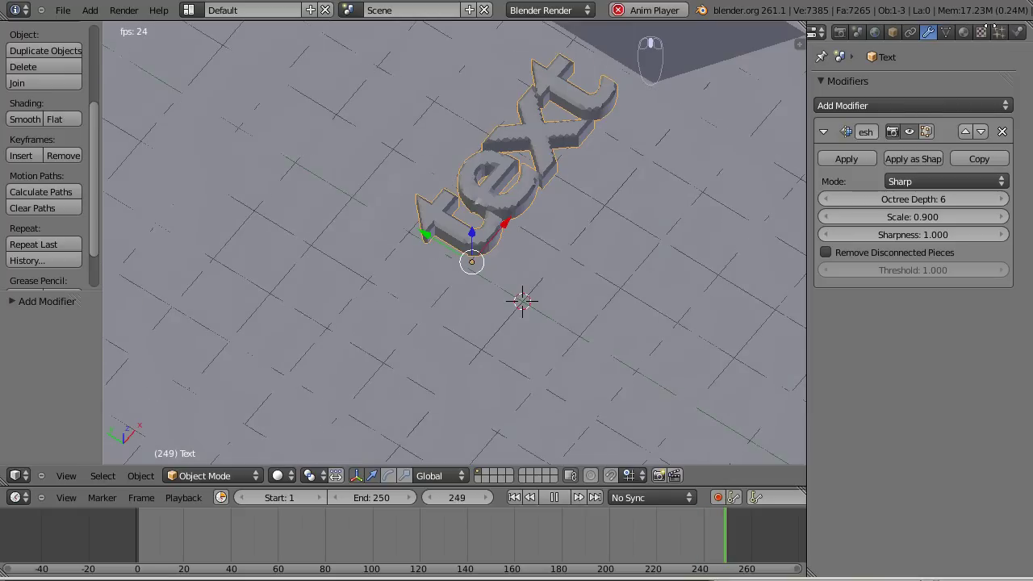
{"action": "left_click", "coordinate": [1018, 32]}
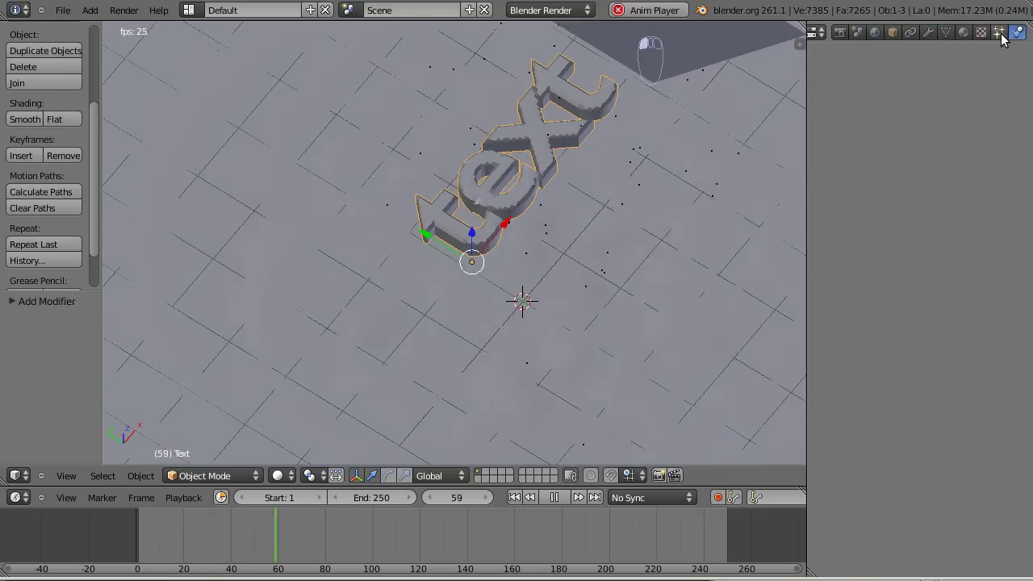
{"action": "left_click", "coordinate": [999, 32]}
{"action": "left_click", "coordinate": [1018, 32]}
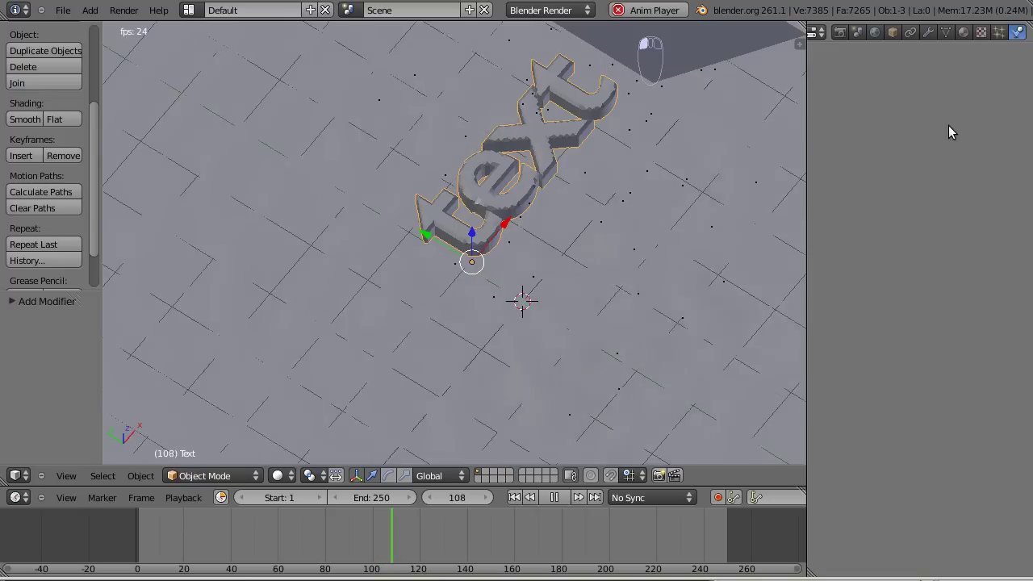
{"action": "left_click", "coordinate": [852, 162]}
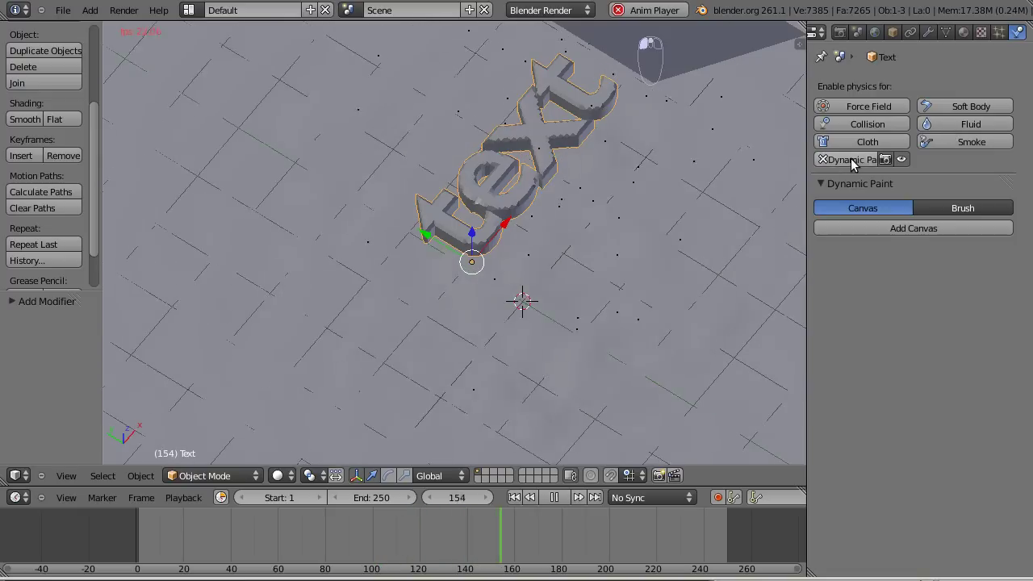
{"action": "left_click", "coordinate": [924, 228]}
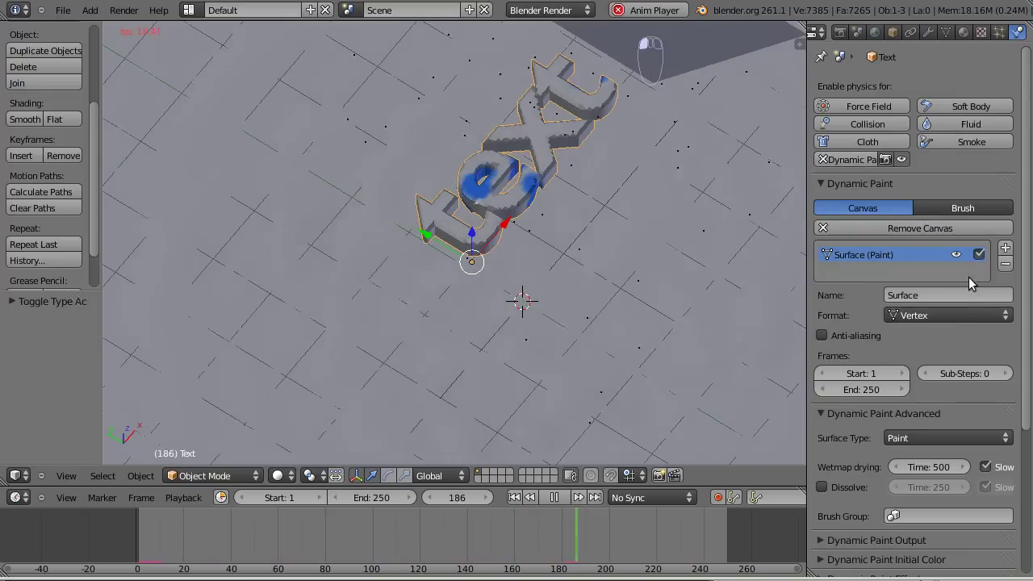
{"action": "left_click", "coordinate": [927, 437]}
{"action": "left_click", "coordinate": [943, 405]}
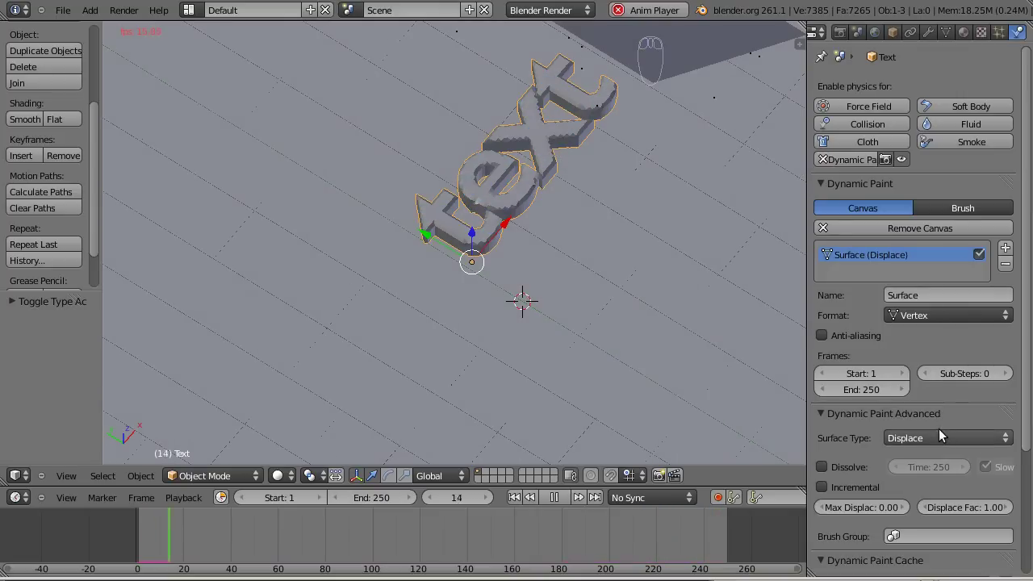
- Examine the particle-driven displacement of the text mesh from several angles and up close, selecting the emitter plane along the way
{"action": "middle_click_drag", "start_coordinate": [587, 170], "coordinate": [506, 201]}
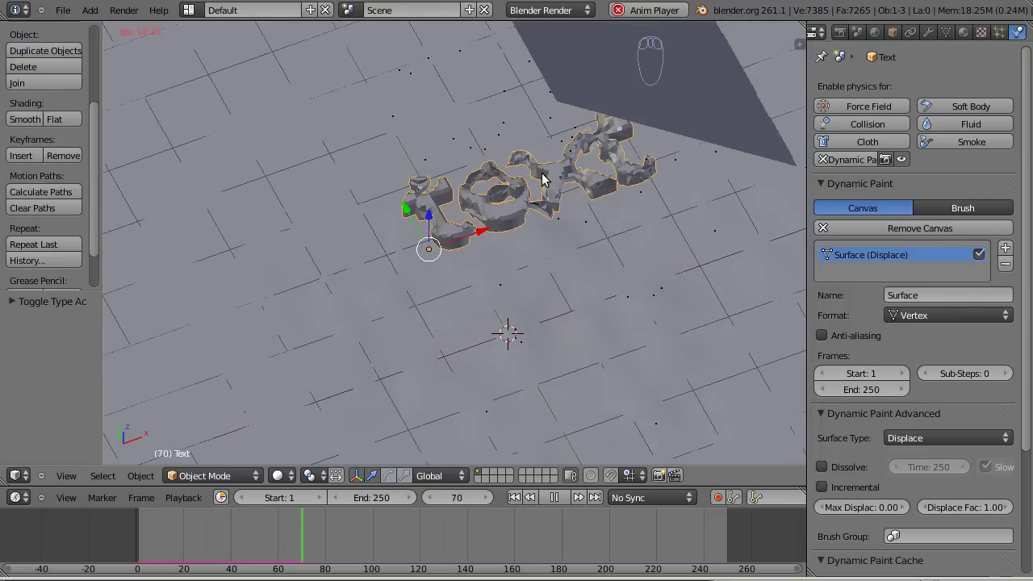
{"action": "middle_click_drag", "start_coordinate": [569, 142], "coordinate": [603, 130]}
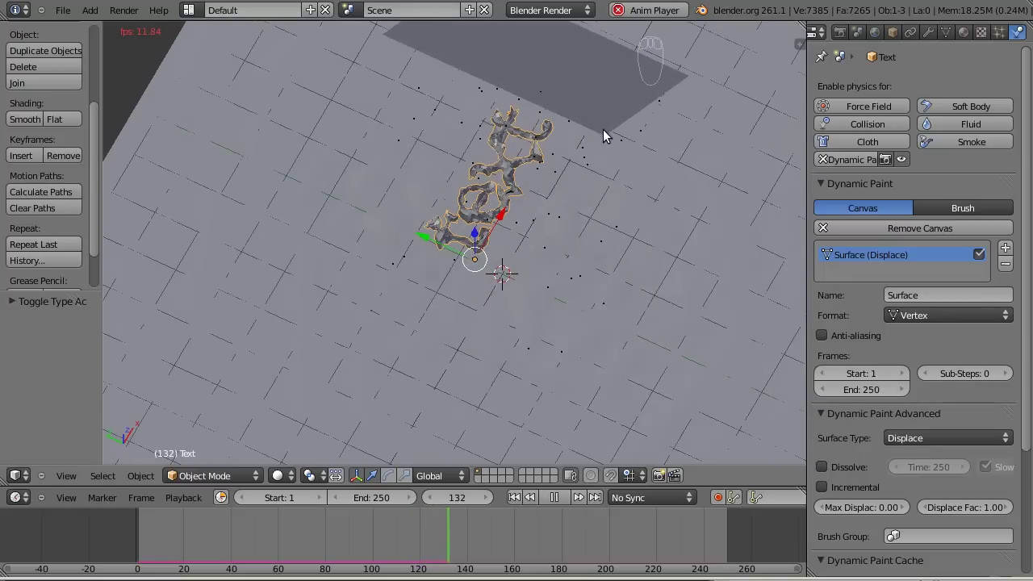
{"action": "right_click", "coordinate": [572, 96]}
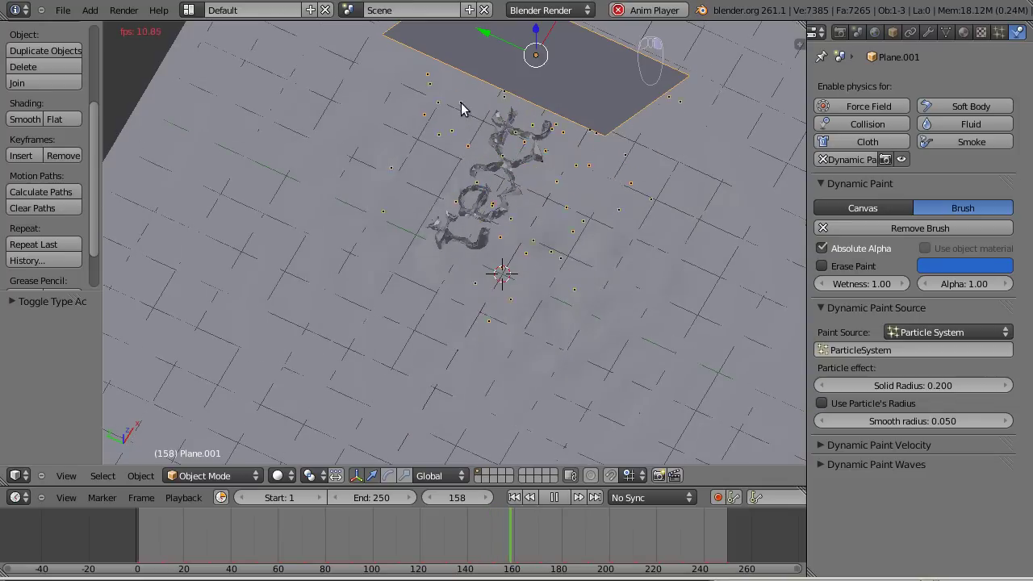
{"action": "scroll", "coordinate": [510, 108], "scroll_direction": "up", "scroll_amount": 3}
{"action": "middle_click_drag", "start_coordinate": [610, 96], "coordinate": [596, 215], "text": "shift"}
{"action": "middle_click_drag", "start_coordinate": [736, 168], "coordinate": [752, 40]}
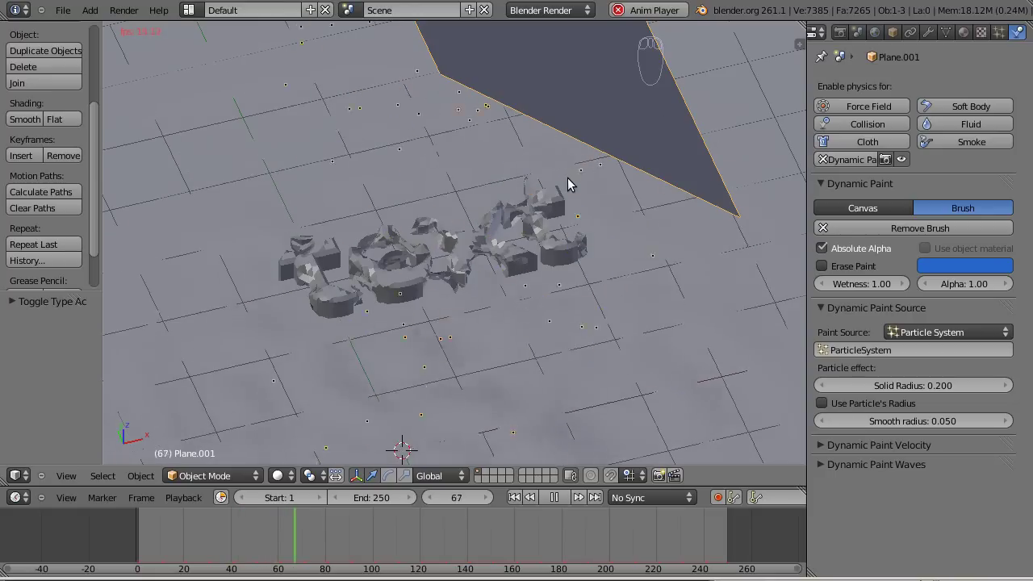
{"action": "middle_click_drag", "start_coordinate": [562, 212], "coordinate": [602, 229]}
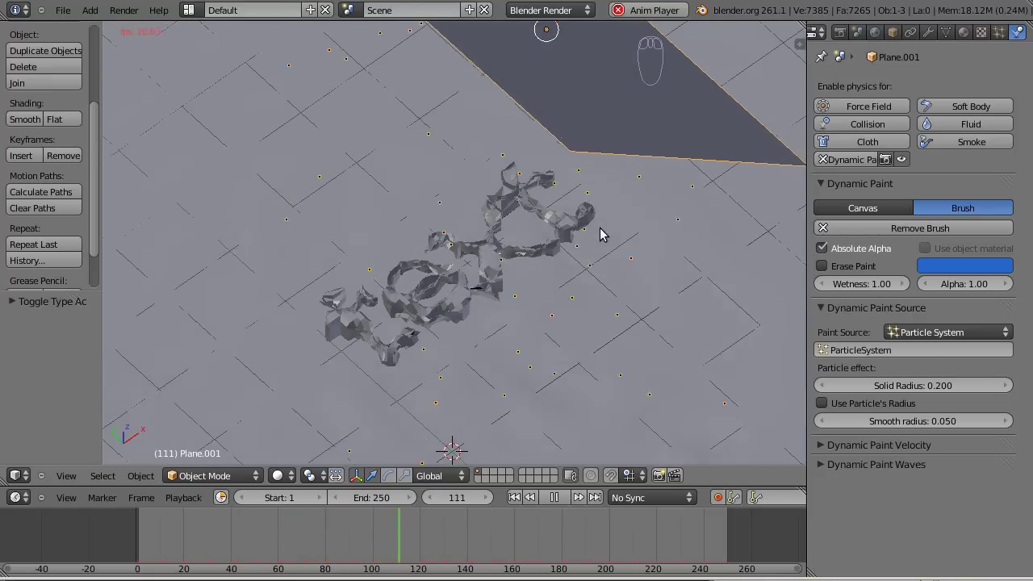